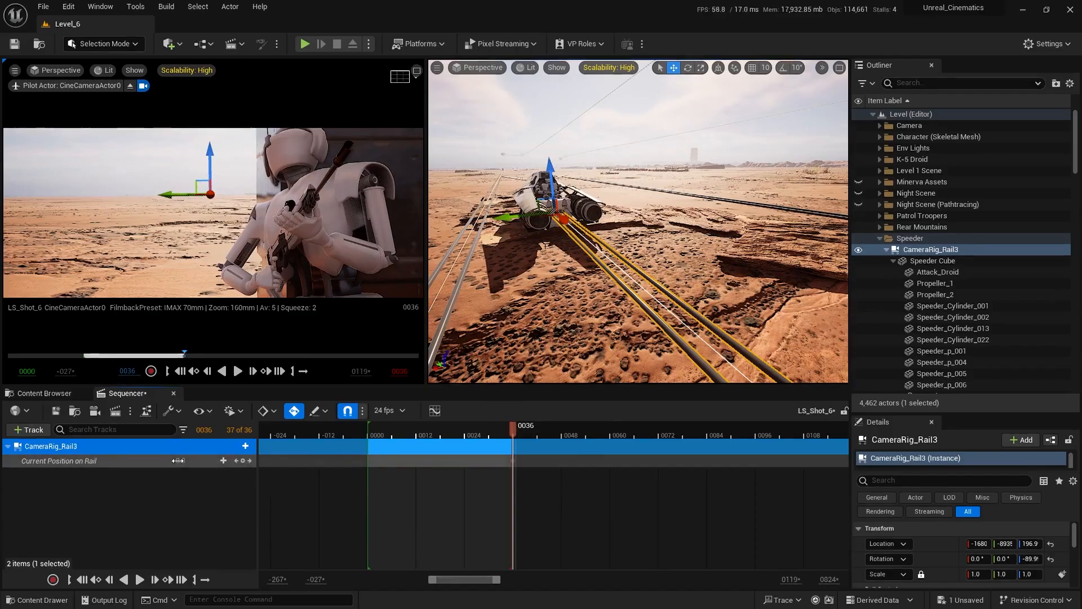
Keyframe CameraRig_Rail3's Current Position on Rail at 1.0 on frame 36 and at 0.0 on frame 0.
{"action": "left_click_drag", "start_coordinate": [180, 461], "coordinate": [199, 461]}
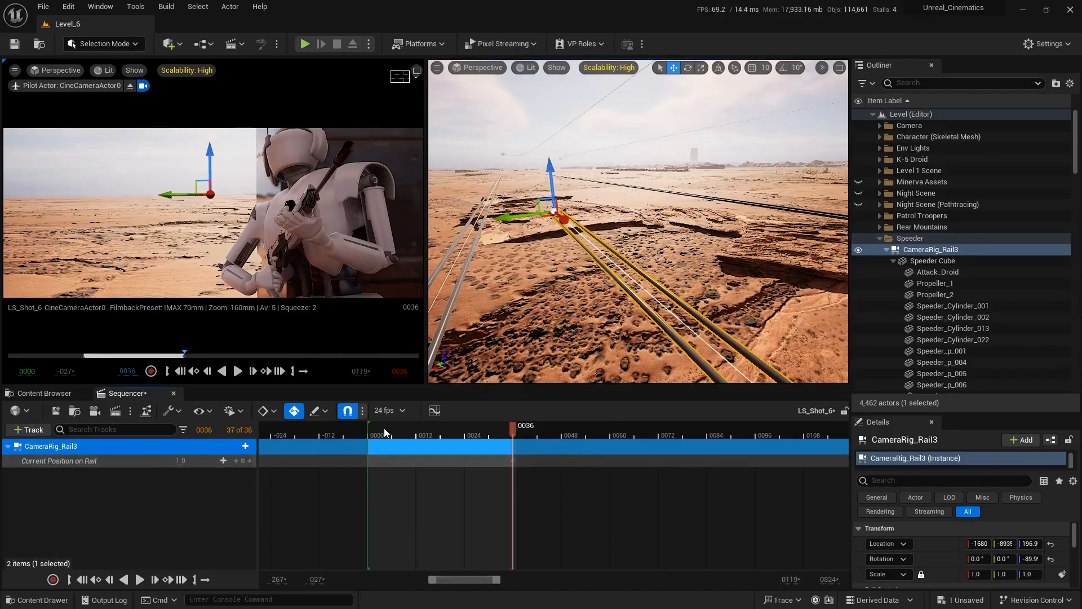
{"action": "left_click", "coordinate": [369, 428]}
{"action": "left_click_drag", "start_coordinate": [184, 464], "coordinate": [163, 465]}
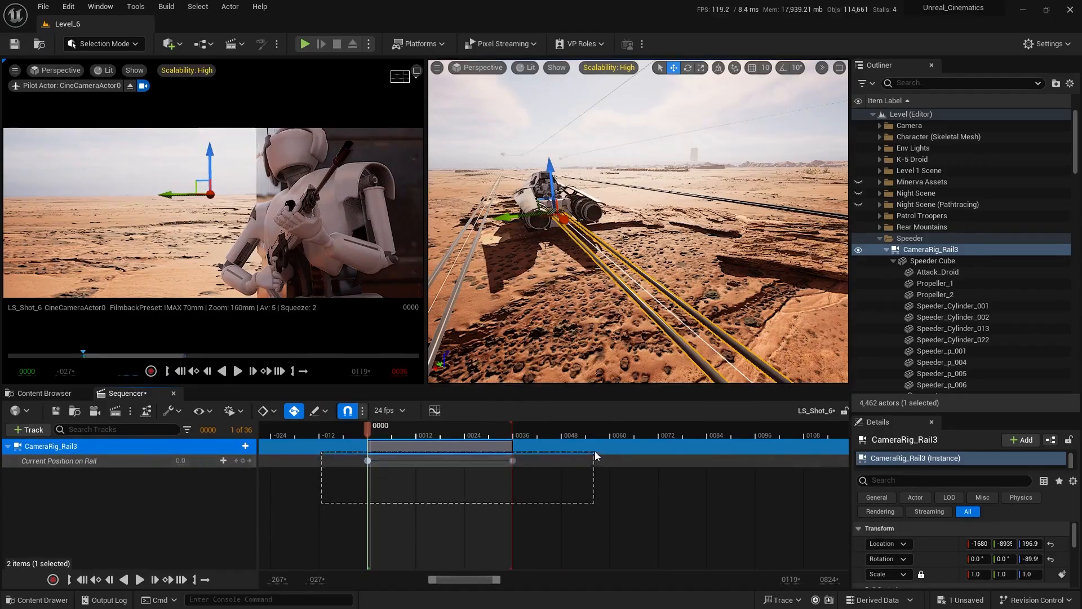
Set both Current Position on Rail keys to Linear interpolation.
{"action": "left_click_drag", "start_coordinate": [596, 456], "coordinate": [596, 455]}
{"action": "right_click", "coordinate": [514, 462]}
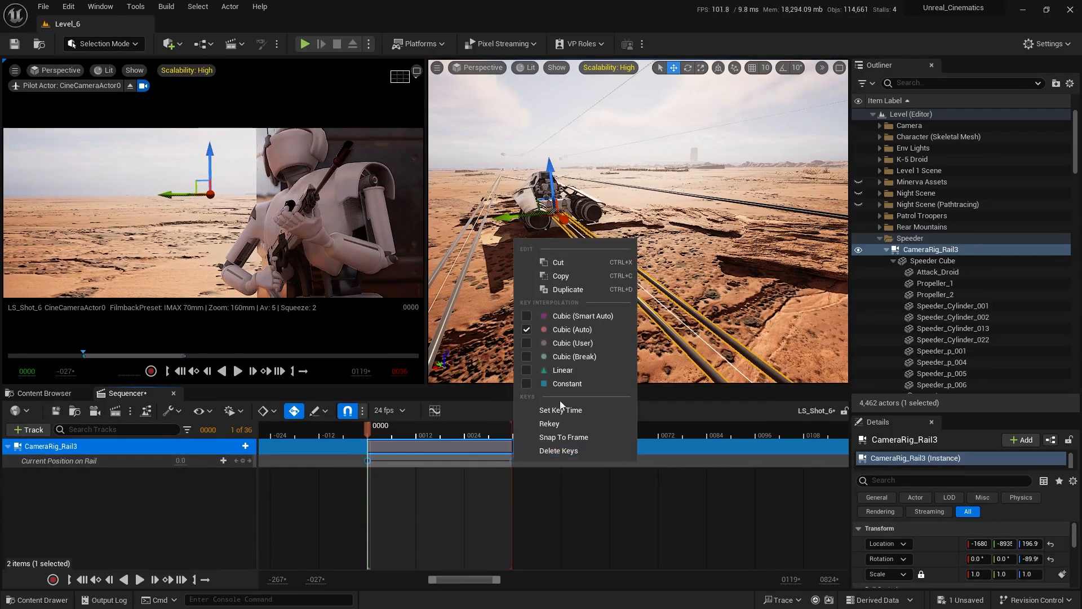
{"action": "left_click", "coordinate": [562, 370]}
{"action": "left_click", "coordinate": [413, 502]}
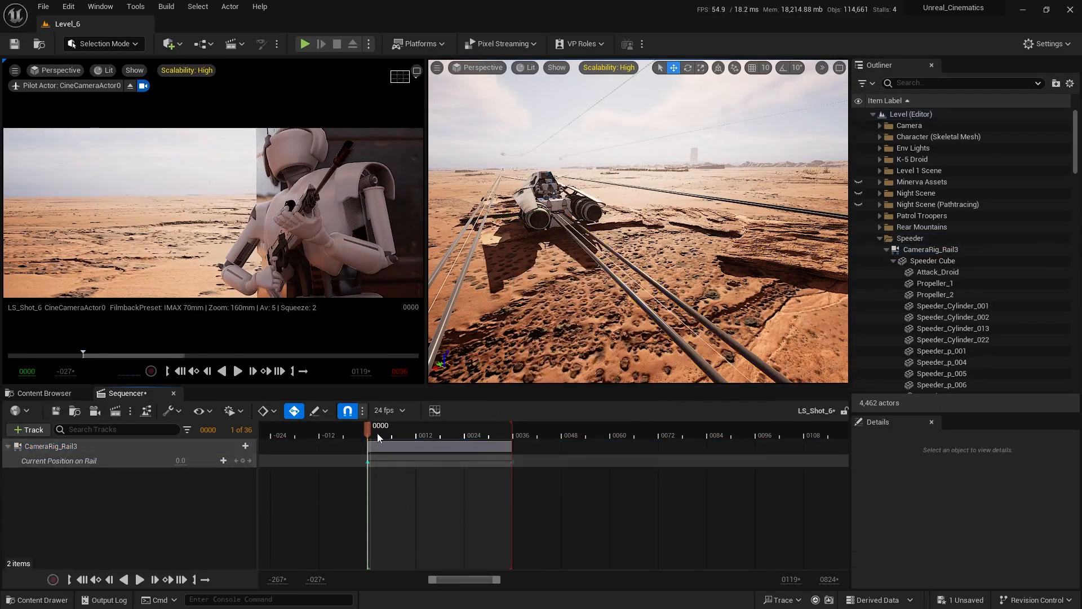
Scrub the LS_Shot_6 sequence to frame 36 and lock the sequence against changes.
{"action": "left_click_drag", "start_coordinate": [377, 433], "coordinate": [511, 432]}
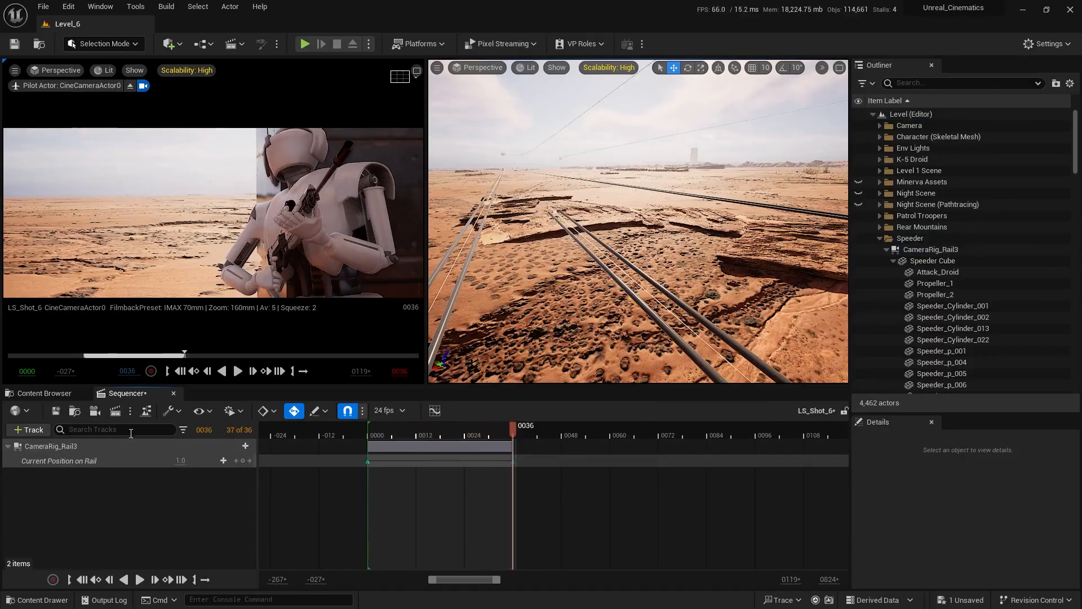
{"action": "left_click", "coordinate": [844, 411]}
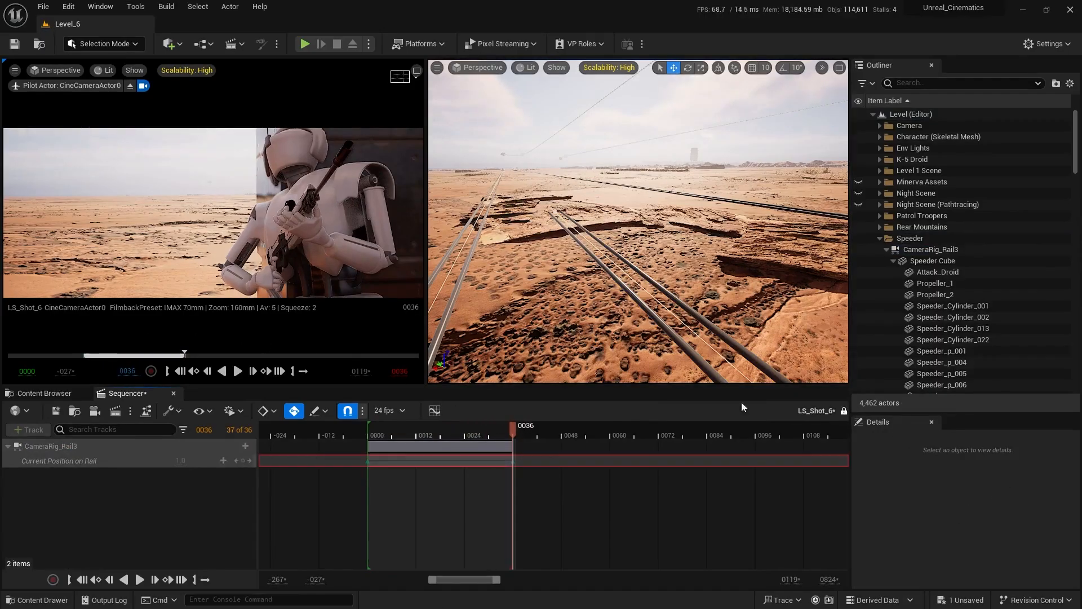
Move CameraRig_Rail3 along its length toward the character until the speeder comes into the camera shot.
{"action": "right_click_drag", "start_coordinate": [648, 254], "coordinate": [823, 265]}
{"action": "right_click_drag", "start_coordinate": [517, 333], "coordinate": [471, 273]}
{"action": "left_click", "coordinate": [516, 333]}
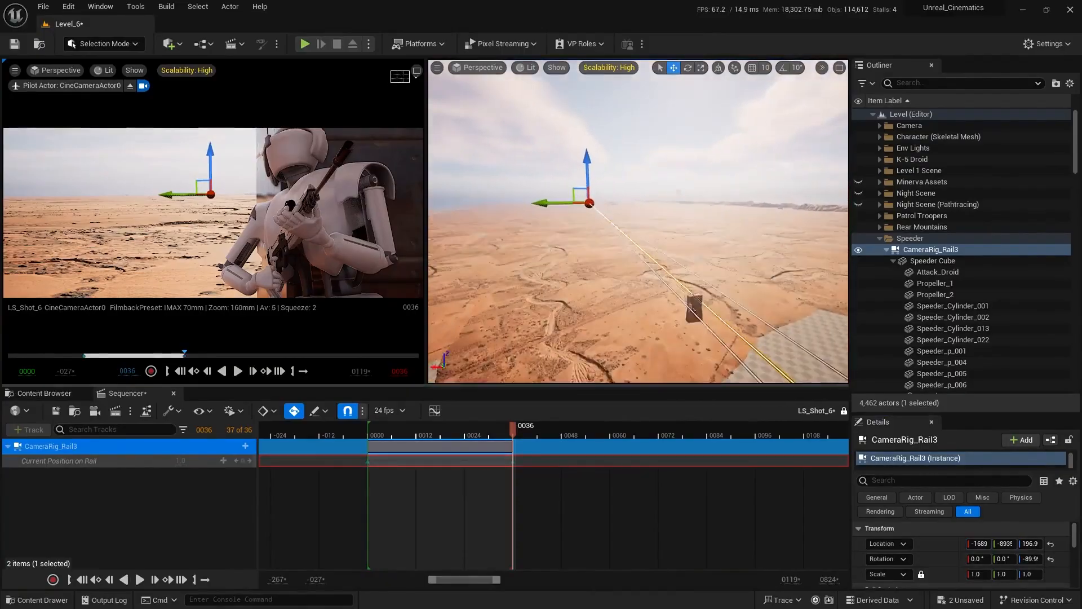
{"action": "right_click_drag", "start_coordinate": [676, 245], "coordinate": [700, 258]}
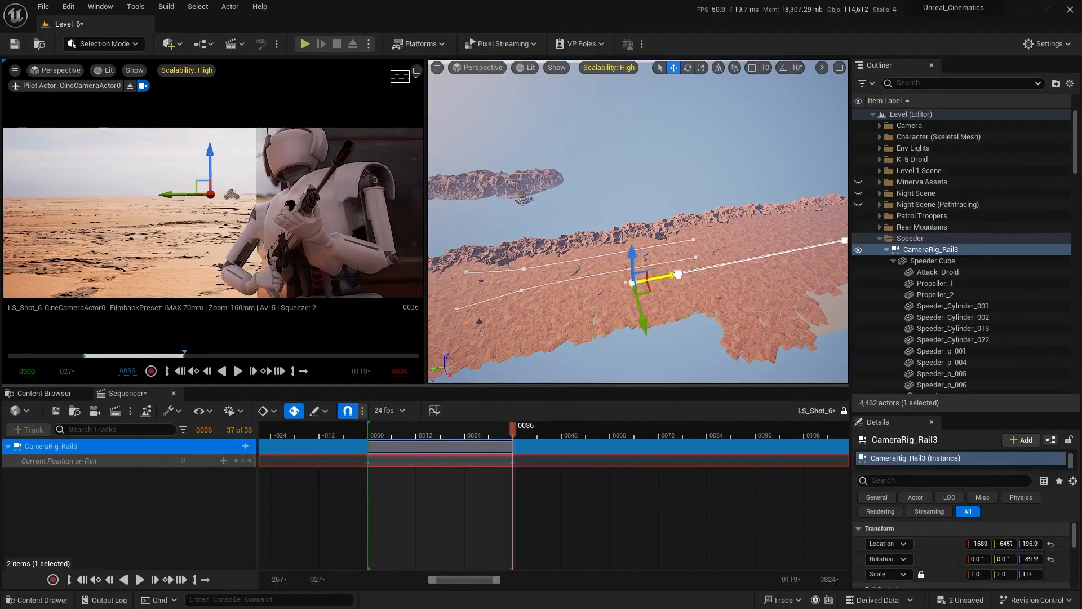
{"action": "right_click_drag", "start_coordinate": [678, 274], "coordinate": [623, 242]}
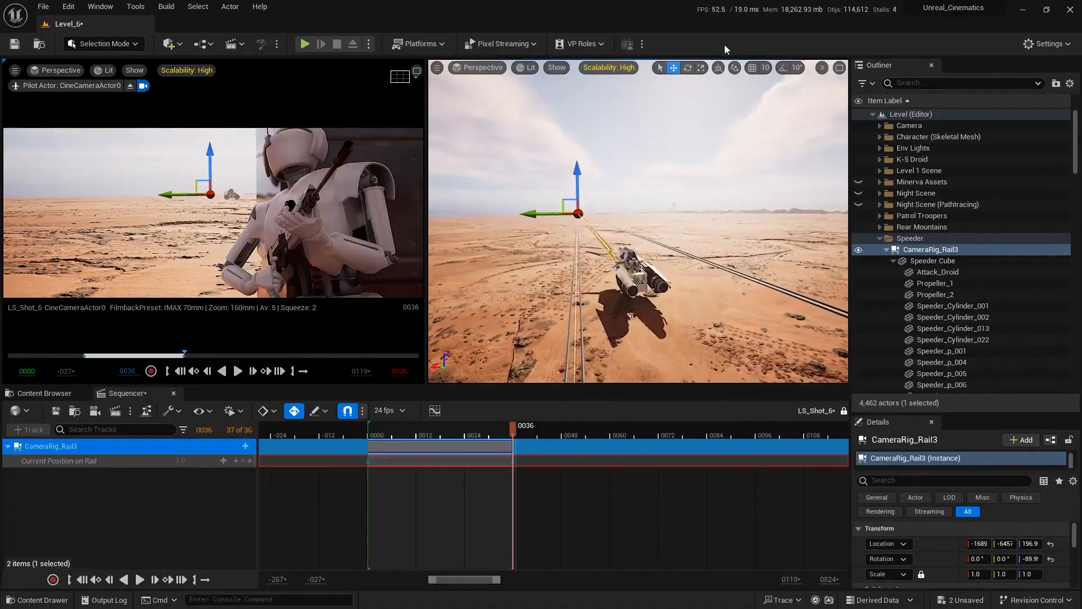
Switch the transform gizmo to world space and shift CameraRig_Rail3 along X, placing the speeder further left in the shot.
{"action": "left_click", "coordinate": [719, 68]}
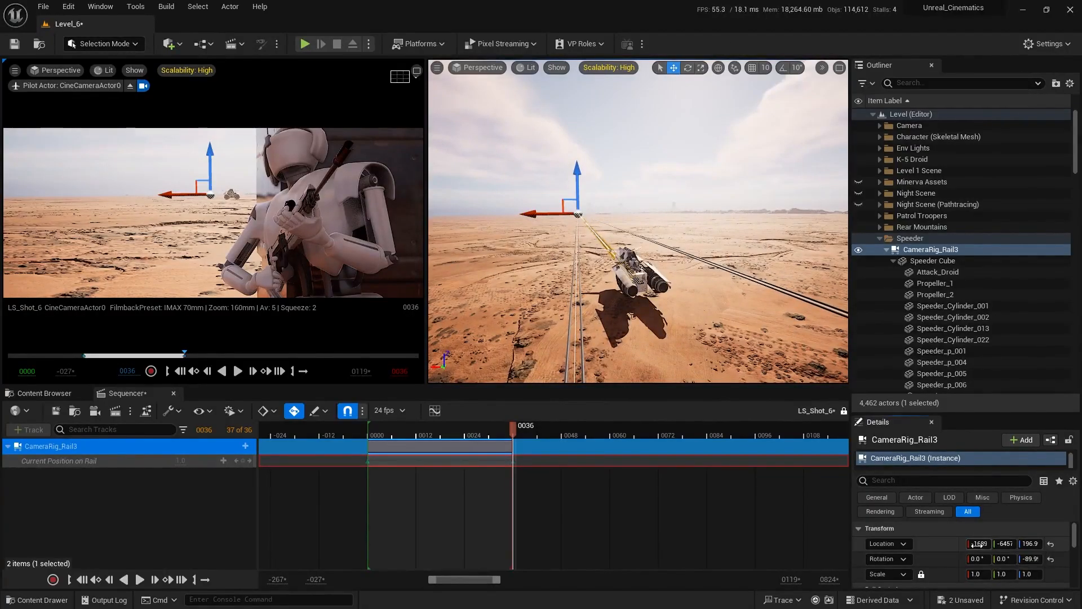
{"action": "left_click_drag", "start_coordinate": [979, 544], "coordinate": [999, 543]}
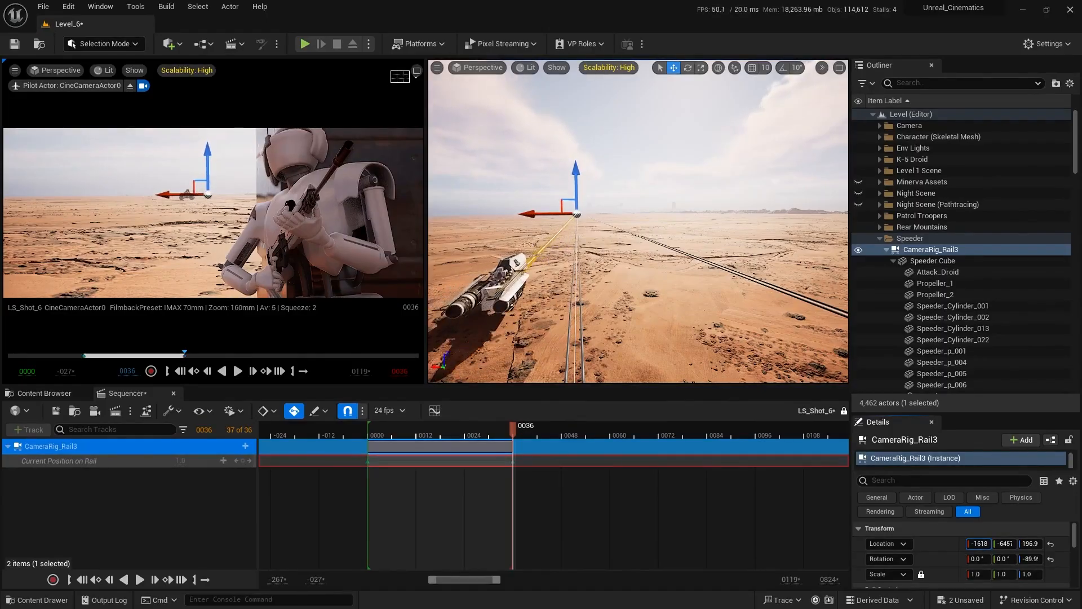
{"action": "key", "text": "Escape"}
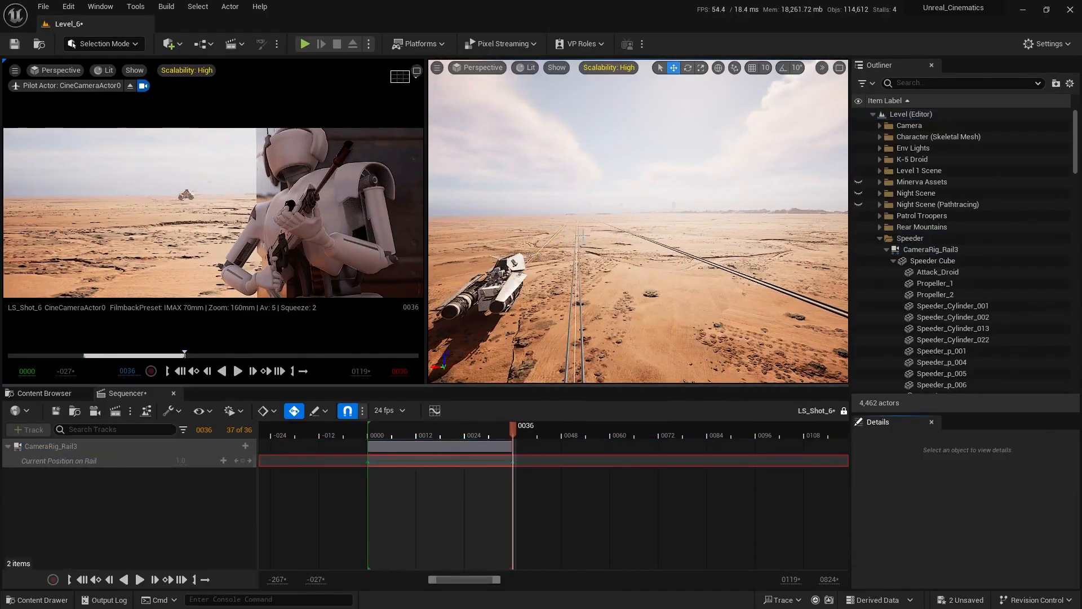
Rotate the power station module, the Character and the camera's Actor parent together about 14° around the vertical axis.
{"action": "right_click_drag", "start_coordinate": [638, 221], "coordinate": [622, 267]}
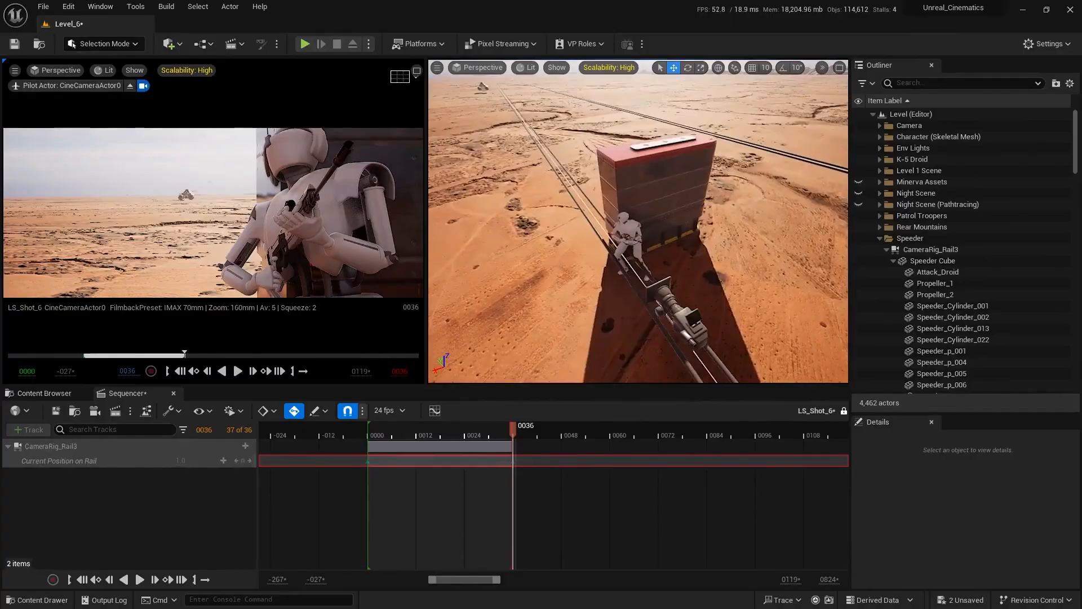
{"action": "left_click", "coordinate": [658, 166]}
{"action": "right_click_drag", "start_coordinate": [657, 165], "coordinate": [643, 172]}
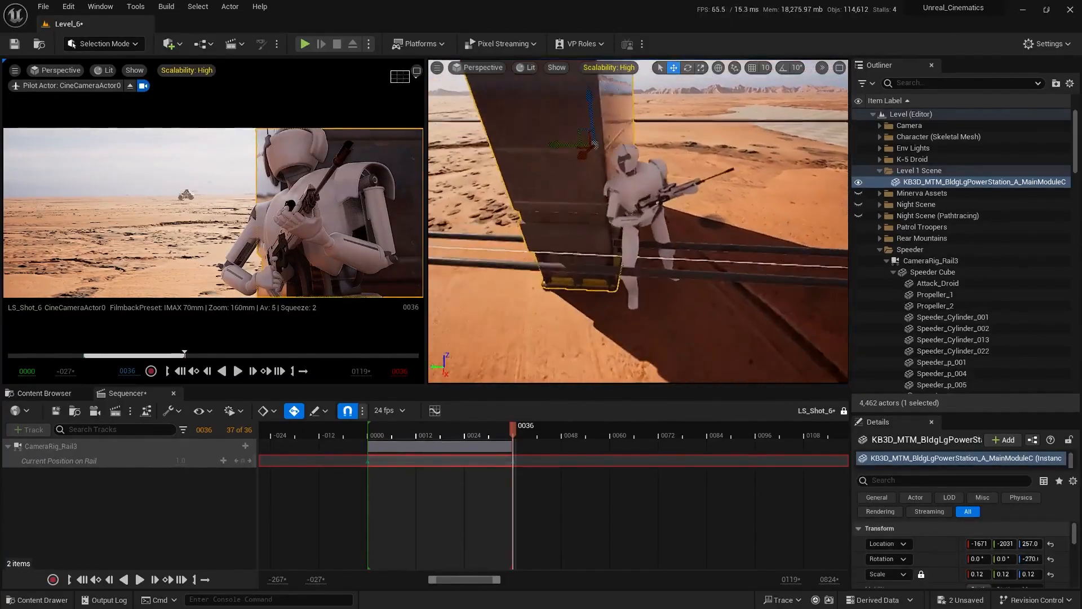
{"action": "right_click_drag", "start_coordinate": [617, 226], "coordinate": [616, 226]}
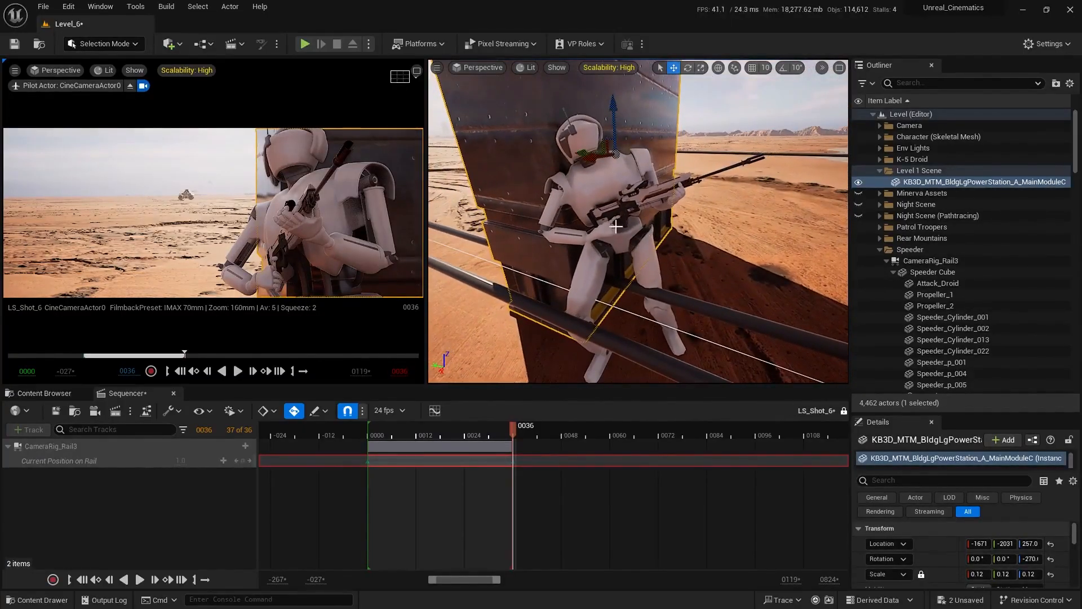
{"action": "left_click", "coordinate": [599, 179], "text": "ctrl"}
{"action": "right_click_drag", "start_coordinate": [599, 179], "coordinate": [539, 200]}
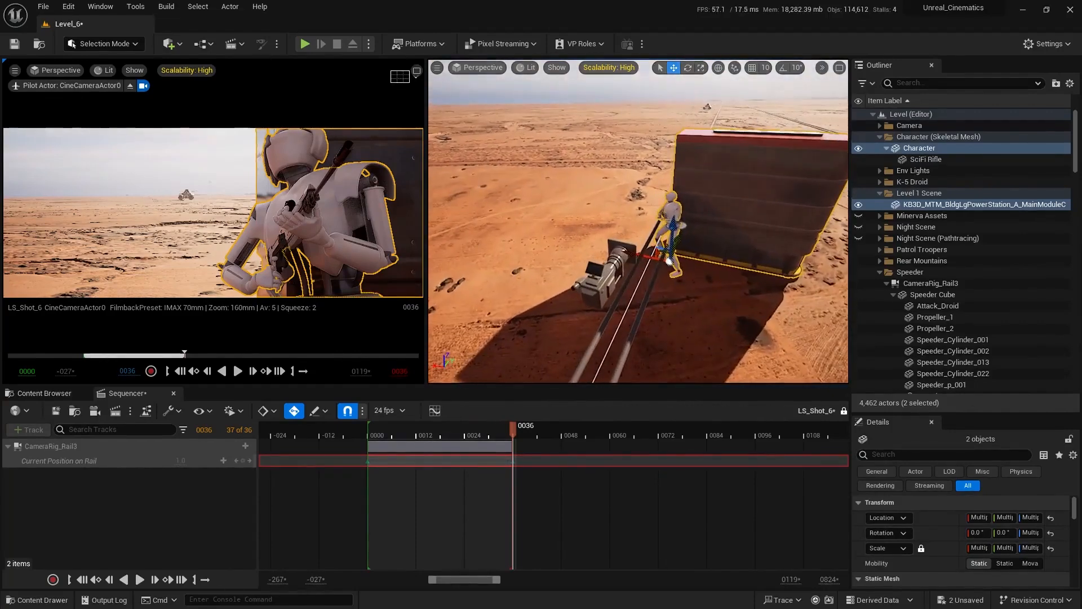
{"action": "left_click", "coordinate": [880, 126]}
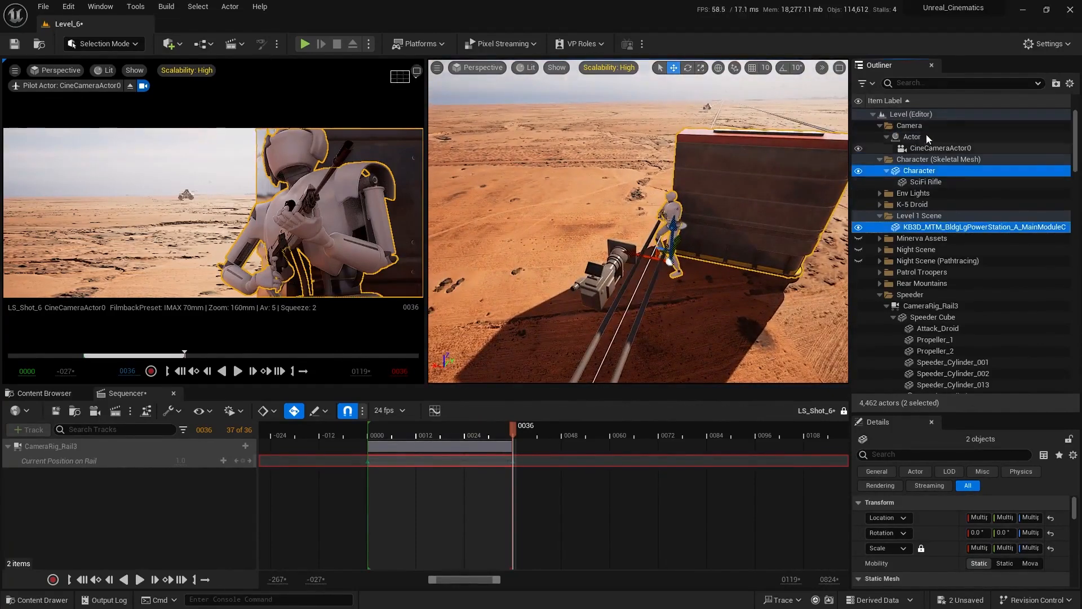
{"action": "left_click", "coordinate": [912, 137], "text": "ctrl"}
{"action": "key", "text": "f"}
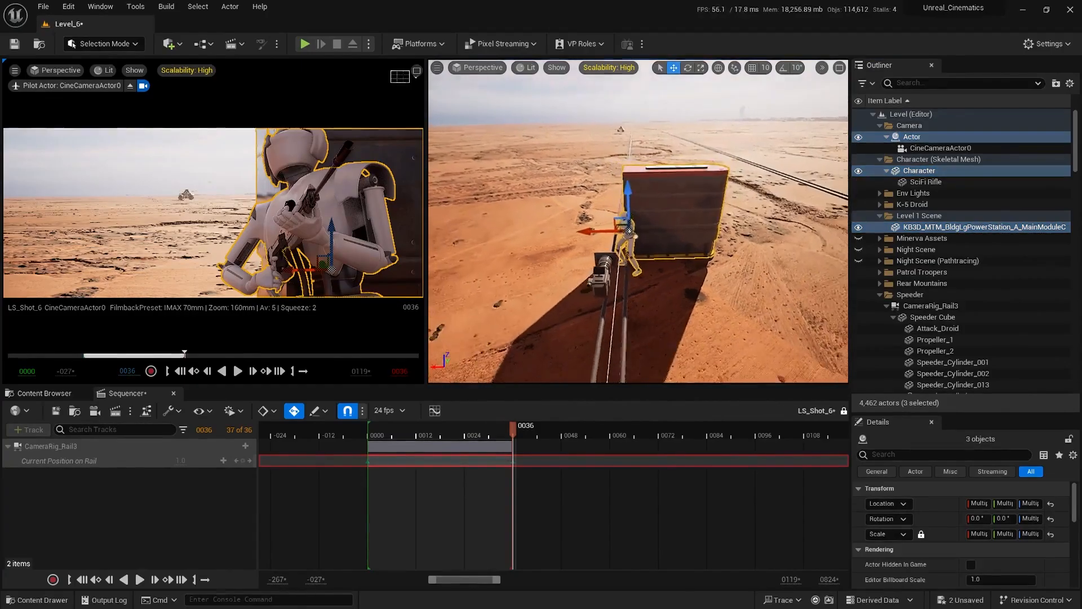
{"action": "right_click_drag", "start_coordinate": [632, 312], "coordinate": [654, 321]}
{"action": "key", "text": "e"}
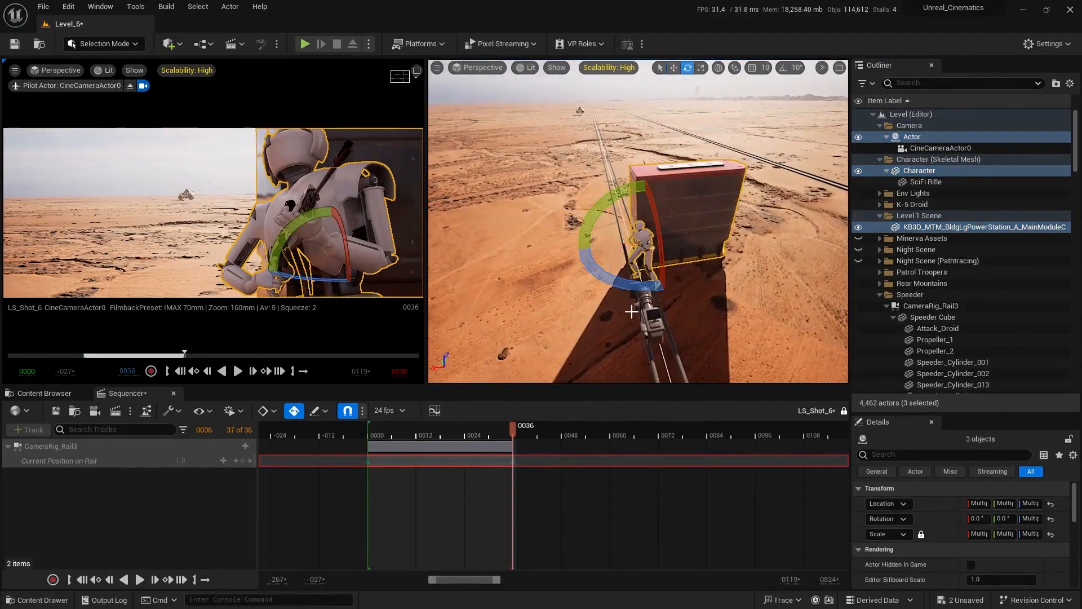
{"action": "left_click_drag", "start_coordinate": [620, 288], "coordinate": [585, 242]}
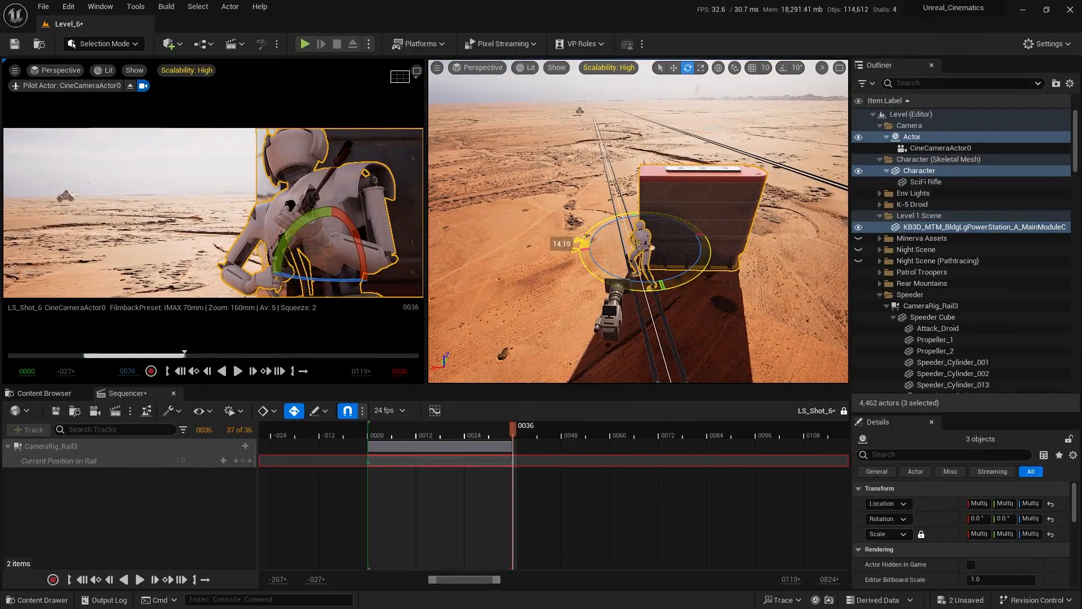
{"action": "right_click_drag", "start_coordinate": [693, 231], "coordinate": [712, 288]}
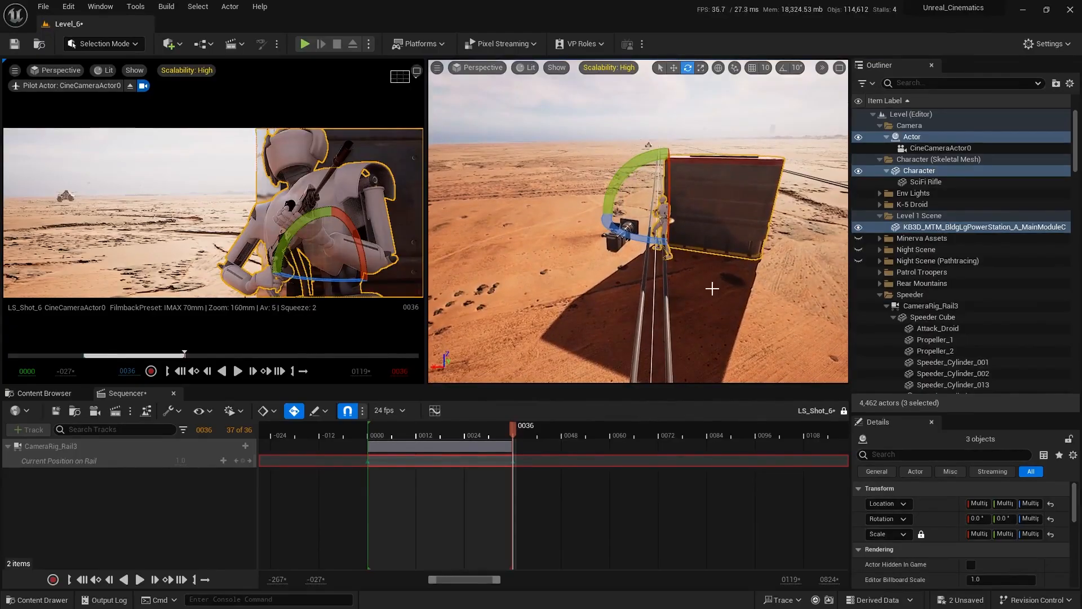
Shift CameraRig_Rail3 along negative X so the speeder moves right in the camera shot.
{"action": "left_click", "coordinate": [931, 306]}
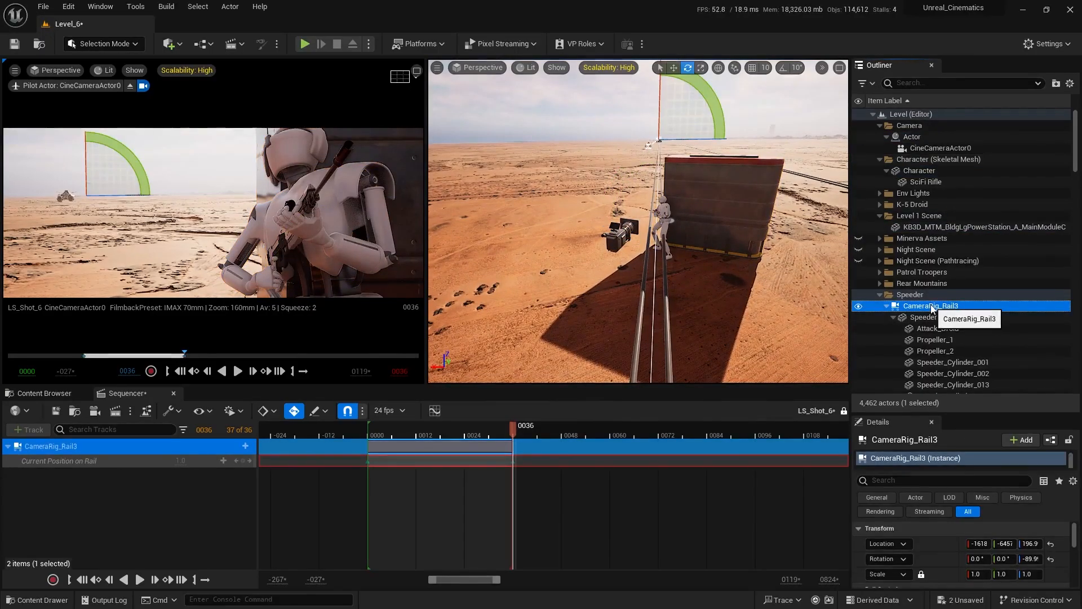
{"action": "double_click", "coordinate": [932, 306]}
{"action": "key", "text": "w"}
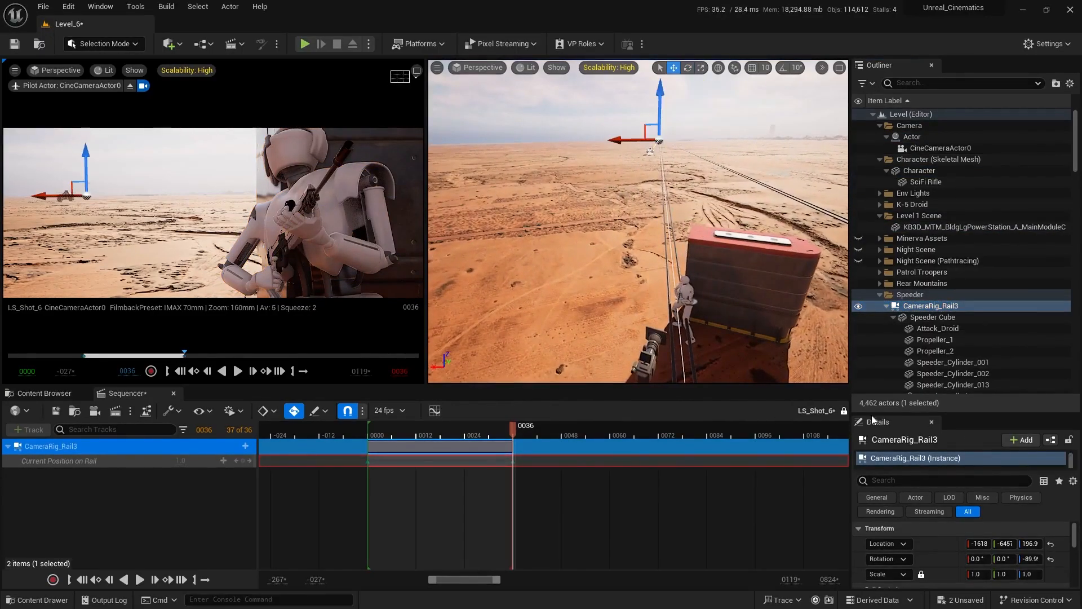
{"action": "left_click_drag", "start_coordinate": [979, 544], "coordinate": [976, 544]}
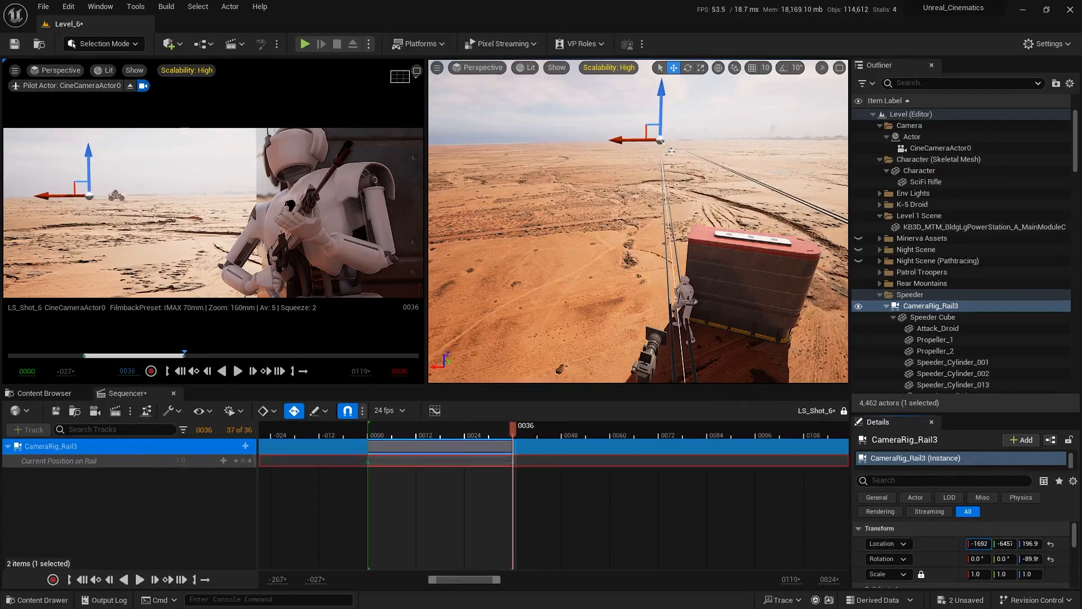
Rotate only the camera's Actor parent slightly around Z, to about 104.1°.
{"action": "right_click_drag", "start_coordinate": [638, 226], "coordinate": [737, 319]}
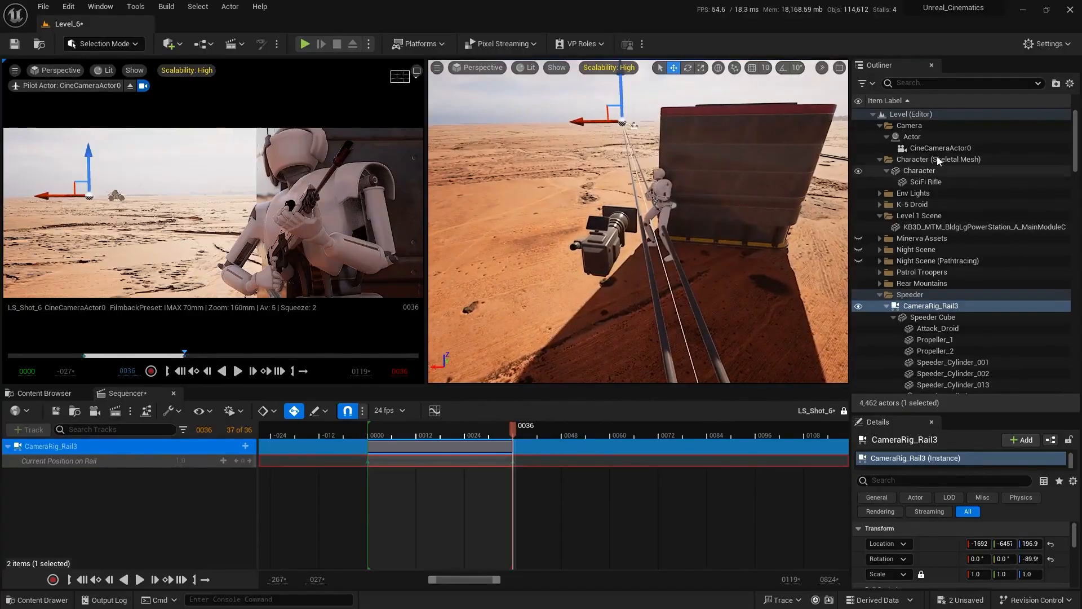
{"action": "double_click", "coordinate": [912, 136]}
{"action": "key", "text": "e"}
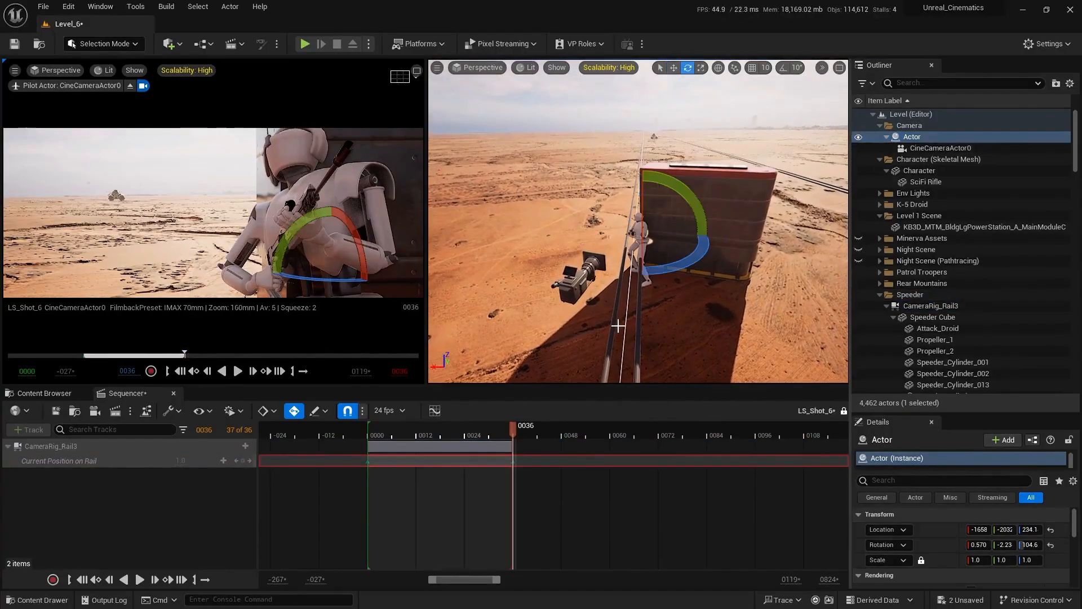
{"action": "right_click_drag", "start_coordinate": [638, 225], "coordinate": [647, 225]}
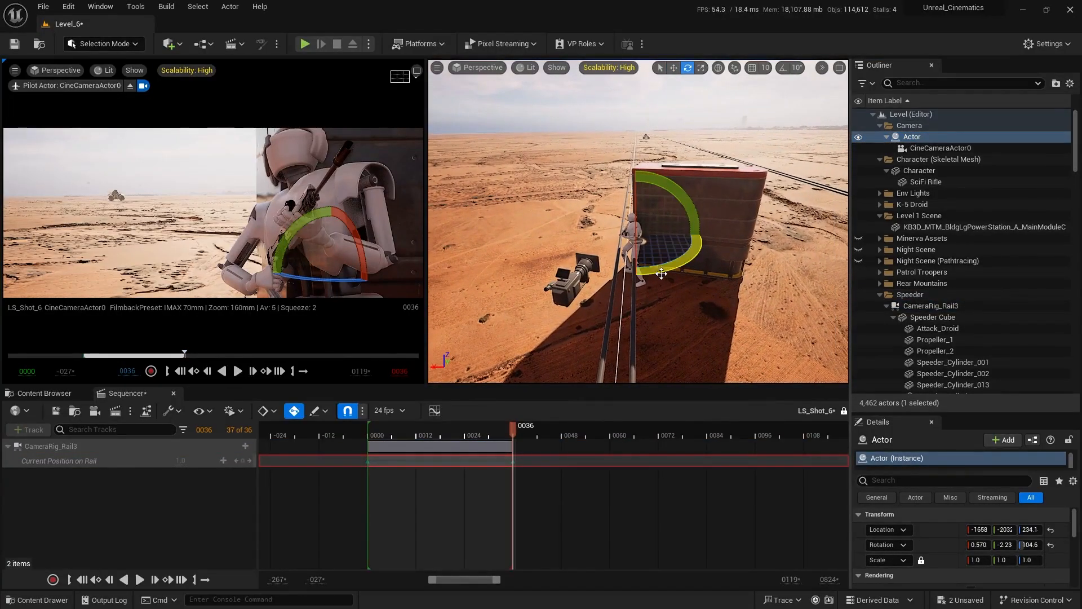
{"action": "mouse_move", "coordinate": [661, 273]}
{"action": "left_mouse_down"}
{"action": "mouse_move", "coordinate": [599, 277]}
{"action": "mouse_move", "coordinate": [652, 276]}
{"action": "left_mouse_up"}
{"action": "right_click_drag", "start_coordinate": [653, 276], "coordinate": [680, 277]}
{"action": "right_click_drag", "start_coordinate": [772, 284], "coordinate": [772, 284]}
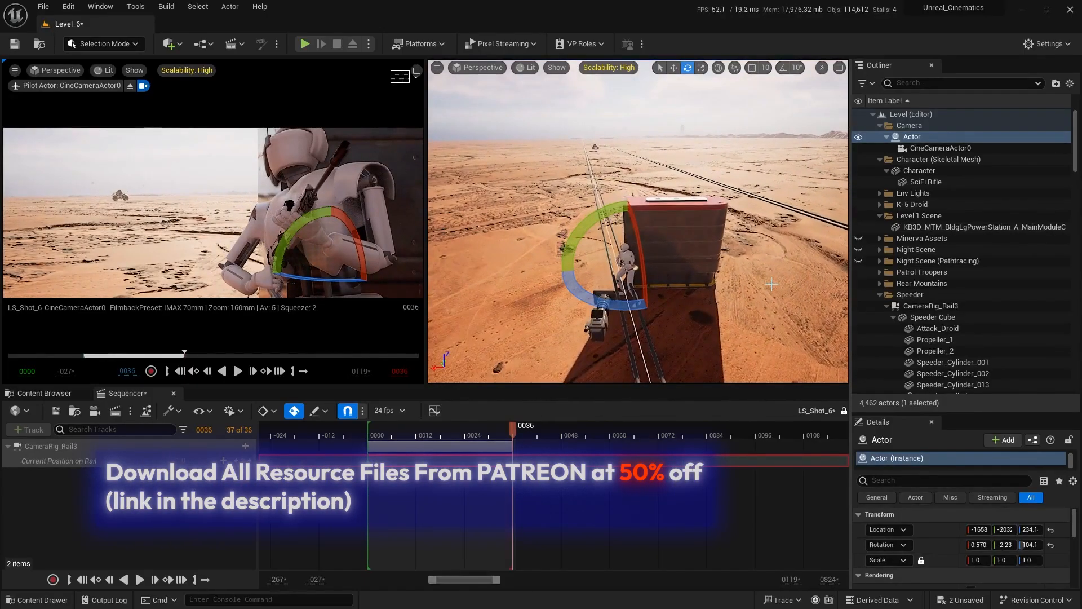
Shift CameraRig_Rail3 slightly along positive X to nudge the speeder left in the camera shot.
{"action": "left_click", "coordinate": [774, 208]}
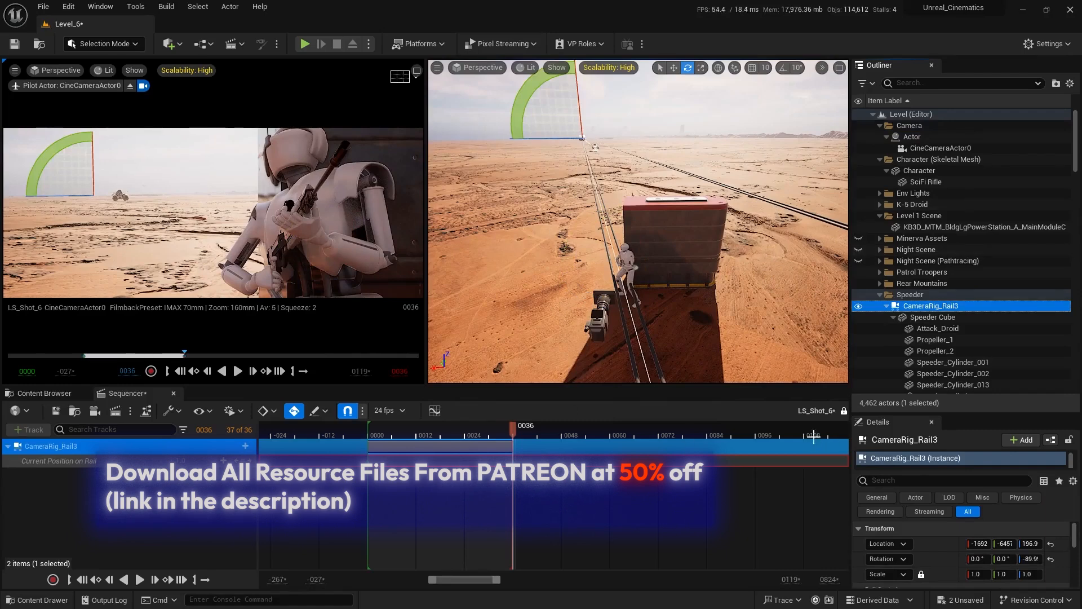
{"action": "key", "text": "w"}
{"action": "left_click_drag", "start_coordinate": [981, 544], "coordinate": [988, 544]}
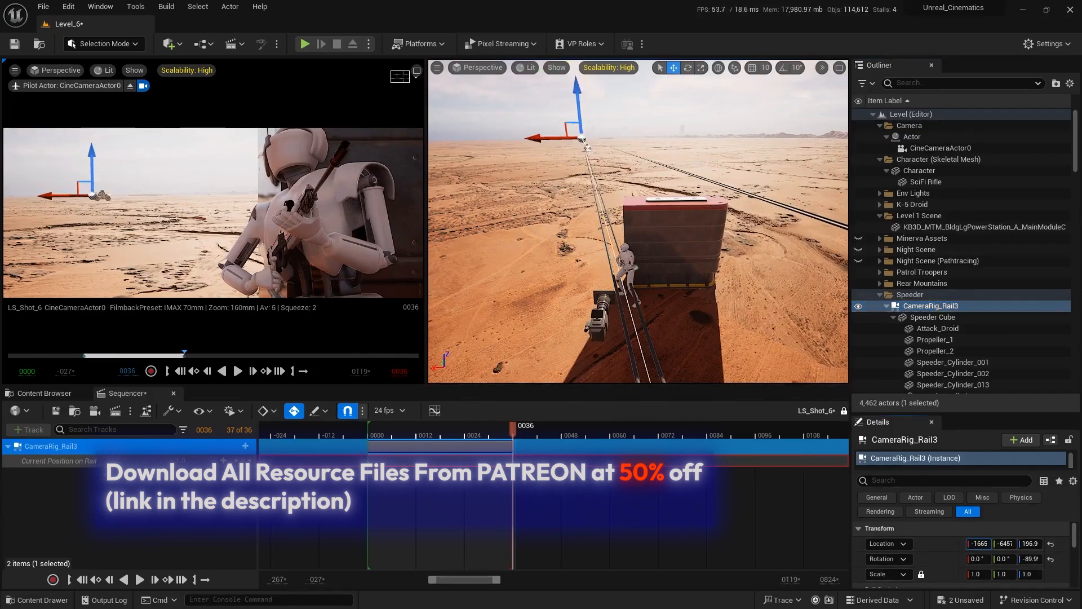
Rotate the power station module, Character and camera Actor together around Z, bringing the speeder closer to the character in the shot.
{"action": "right_click_drag", "start_coordinate": [714, 290], "coordinate": [789, 331]}
{"action": "left_click", "coordinate": [907, 228]}
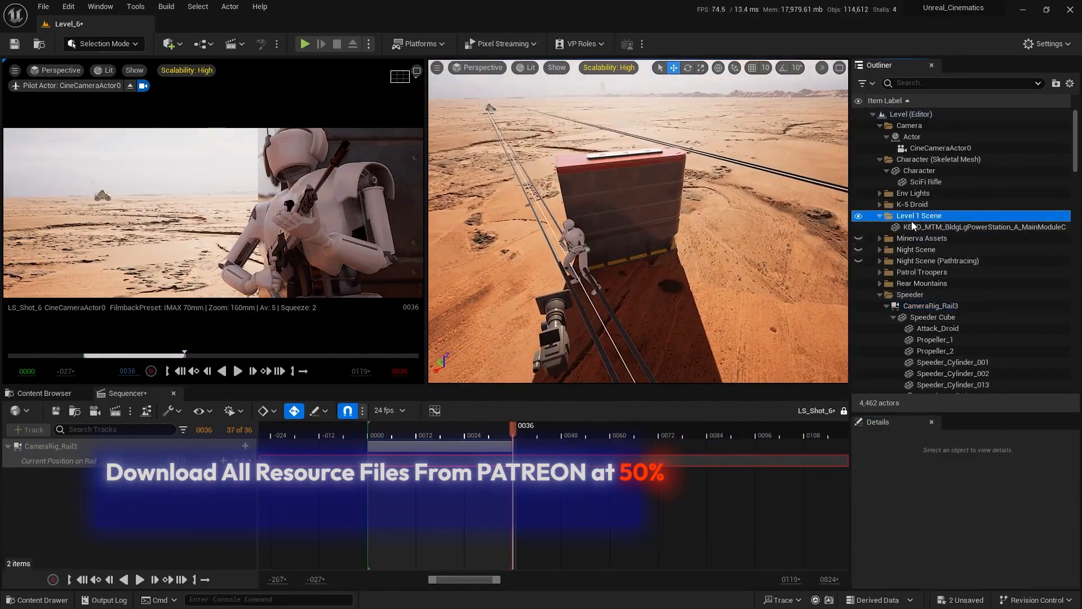
{"action": "left_click", "coordinate": [916, 171], "text": "ctrl"}
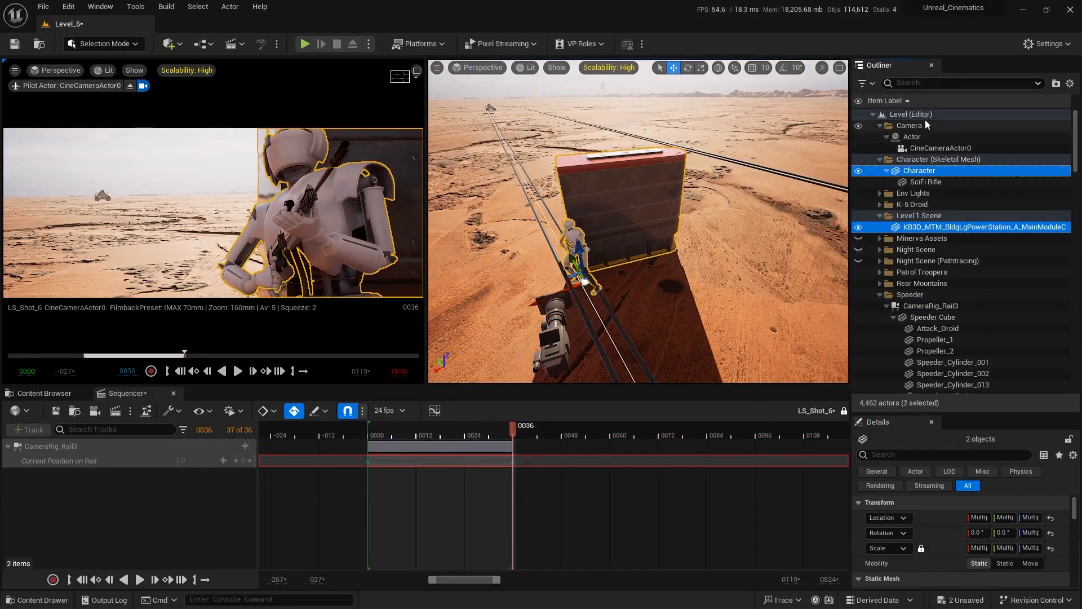
{"action": "left_click", "coordinate": [897, 136], "text": "ctrl"}
{"action": "right_click_drag", "start_coordinate": [475, 254], "coordinate": [437, 249]}
{"action": "key", "text": "e"}
{"action": "left_click_drag", "start_coordinate": [620, 251], "coordinate": [642, 255]}
{"action": "key", "text": "w"}
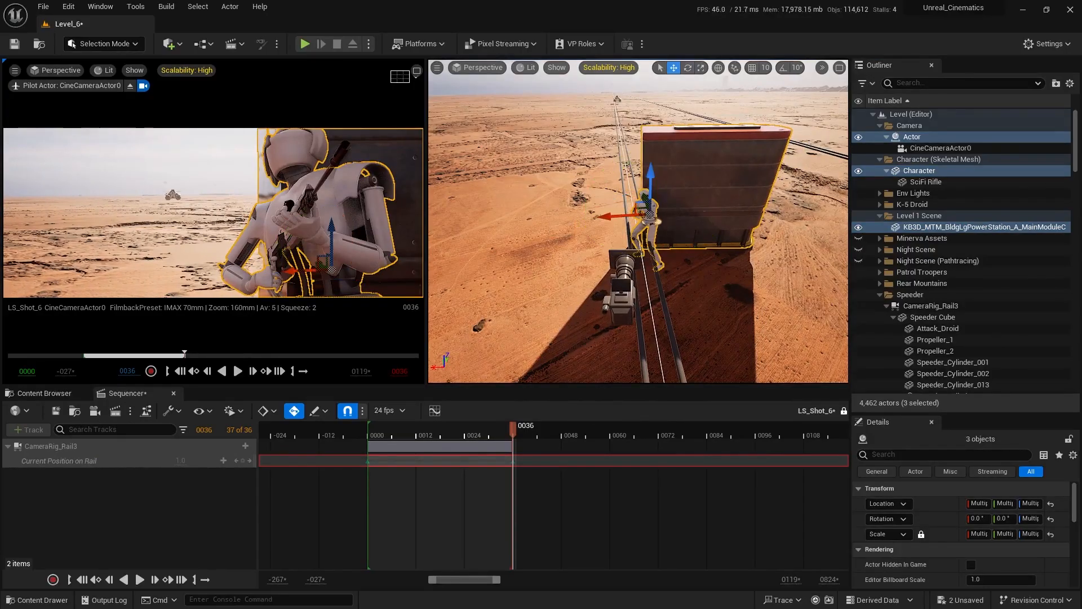
Hide the Patrol Troopers folder so its overlapping rails no longer interfere with selecting the speeder's rail.
{"action": "right_click_drag", "start_coordinate": [629, 321], "coordinate": [598, 294]}
{"action": "left_click", "coordinate": [639, 318]}
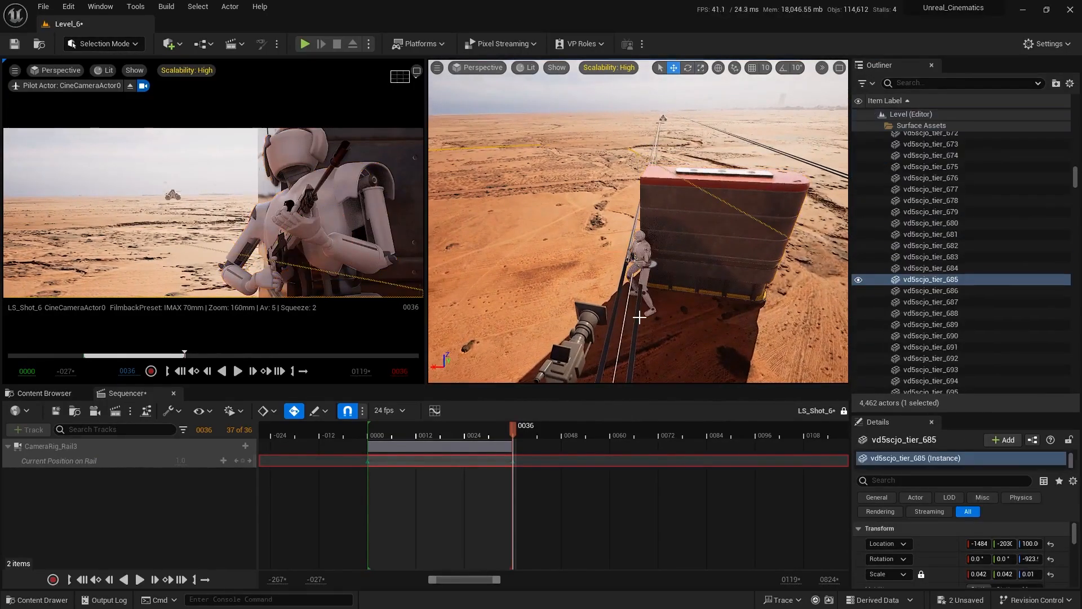
{"action": "left_click", "coordinate": [636, 318]}
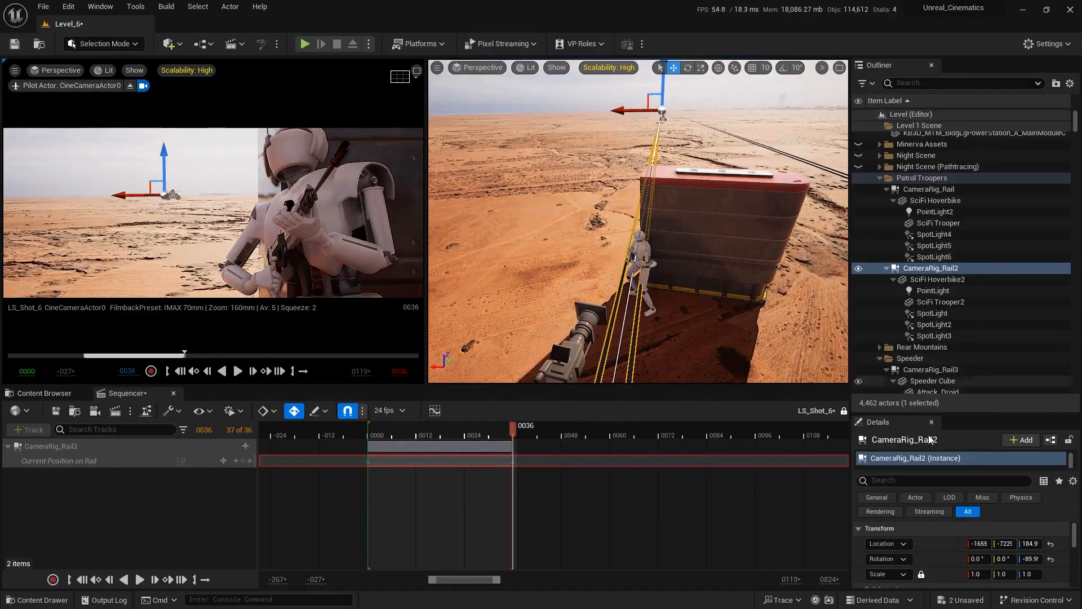
{"action": "left_click", "coordinate": [859, 177]}
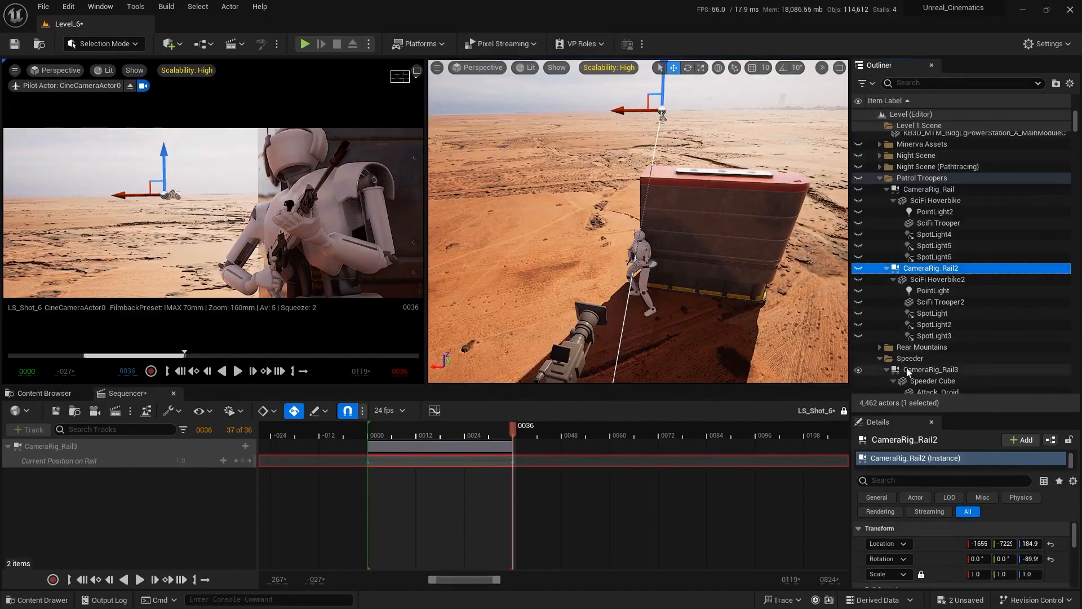
Shift CameraRig_Rail3 along positive X to move the speeder left in the camera shot, and clear the selection.
{"action": "scroll", "coordinate": [909, 372], "scroll_direction": "down", "scroll_amount": 3}
{"action": "left_click", "coordinate": [925, 310]}
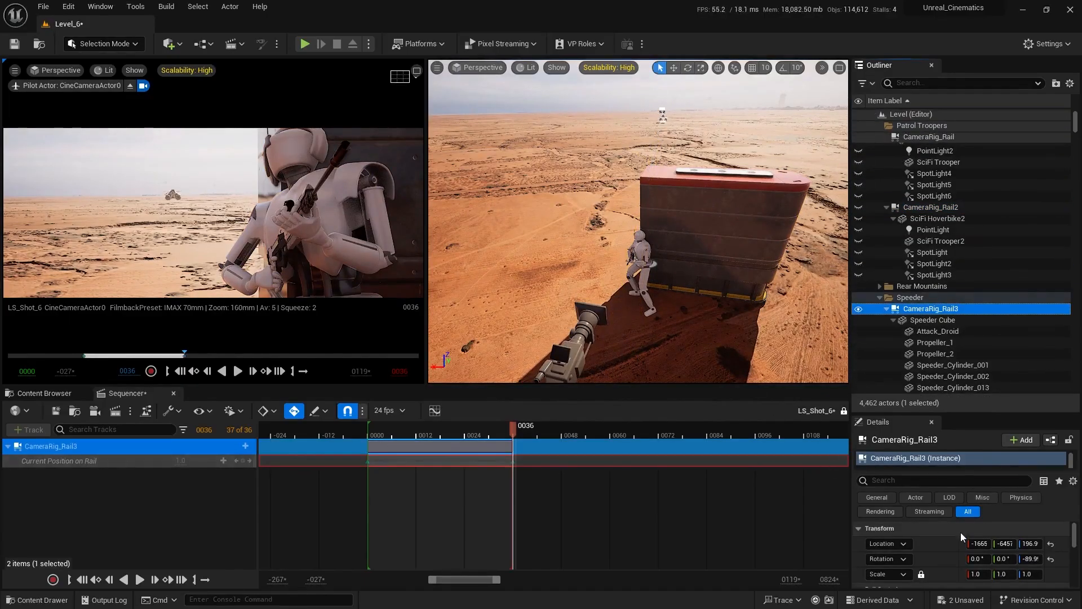
{"action": "left_click_drag", "start_coordinate": [973, 543], "coordinate": [1009, 542]}
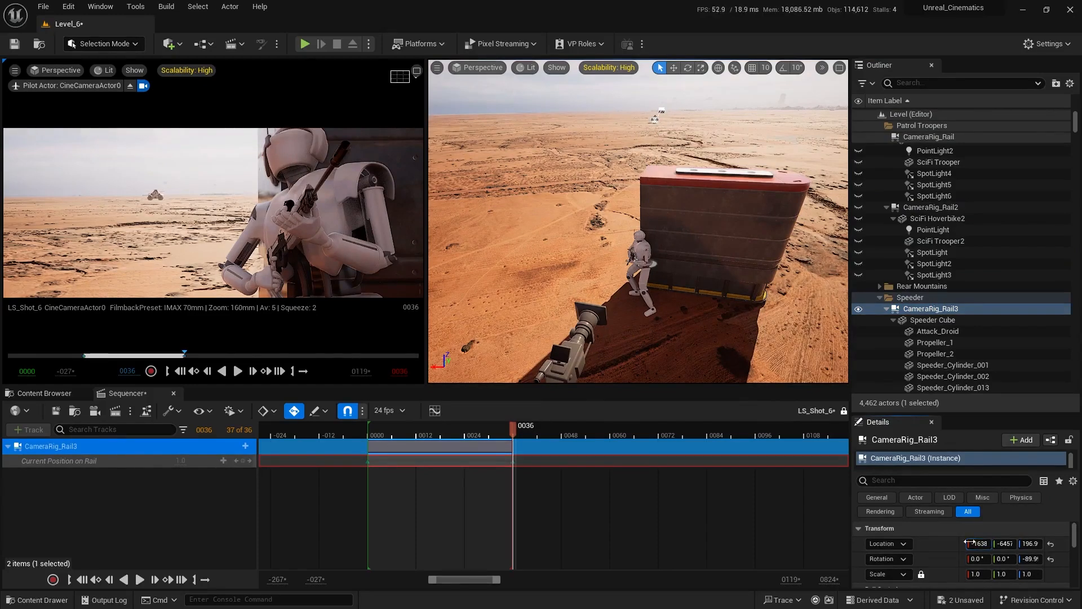
{"action": "mouse_move", "coordinate": [547, 255]}
{"action": "right_mouse_down"}
{"action": "mouse_move", "coordinate": [558, 261]}
{"action": "mouse_move", "coordinate": [563, 243]}
{"action": "right_mouse_up"}
{"action": "left_click", "coordinate": [530, 271]}
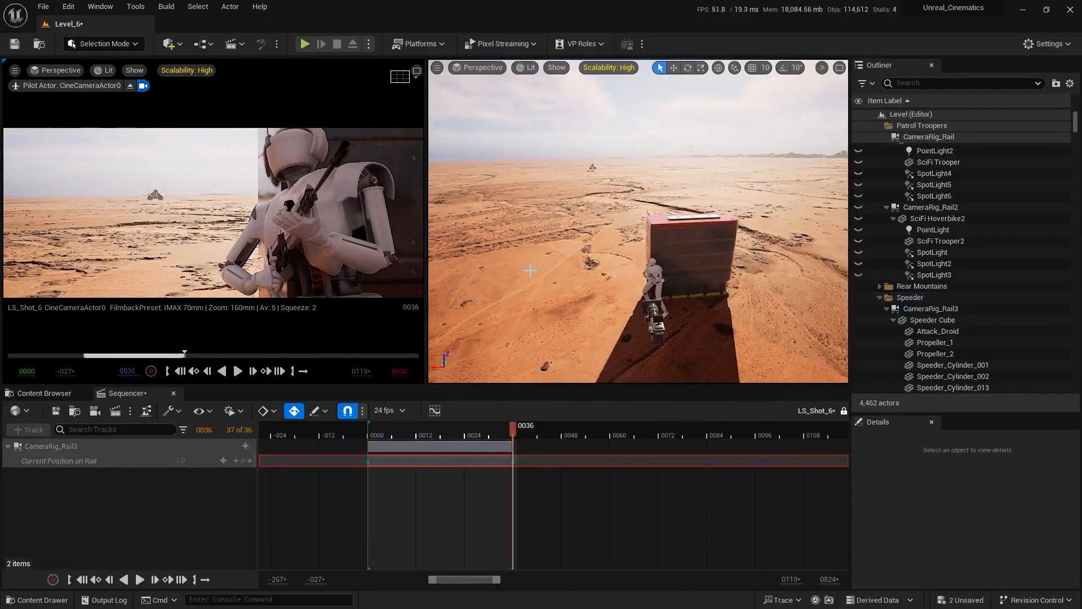
Select the speeder's rail, CameraRig_Rail3, in the scene and return the playhead to frame 0.
{"action": "key", "text": "w"}
{"action": "right_click_drag", "start_coordinate": [584, 283], "coordinate": [590, 260]}
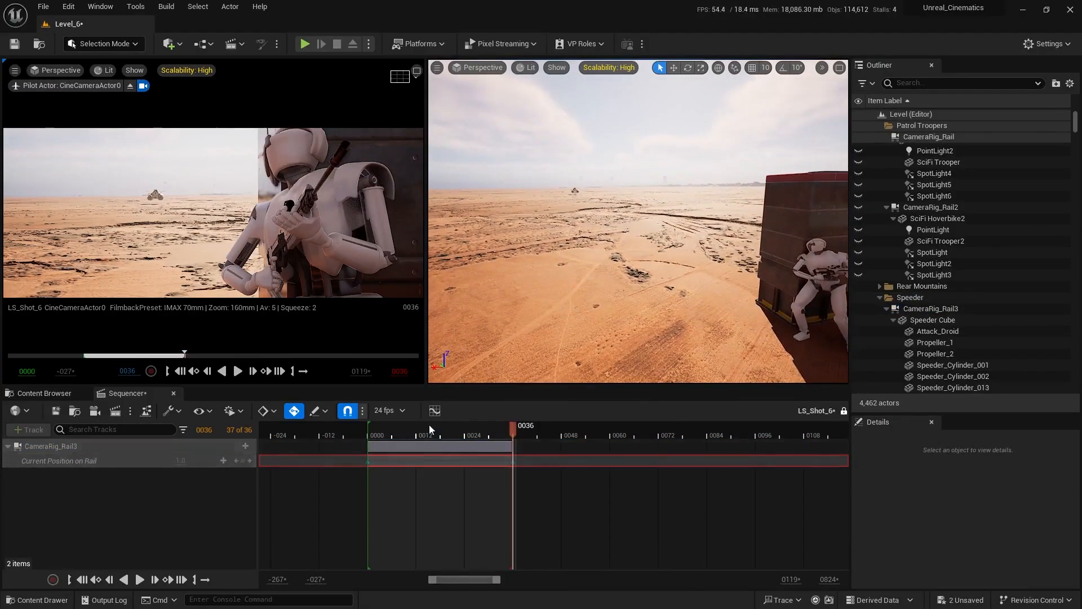
{"action": "key", "text": "w"}
{"action": "right_click_drag", "start_coordinate": [555, 293], "coordinate": [595, 321]}
{"action": "left_click", "coordinate": [604, 321]}
{"action": "key", "text": "f"}
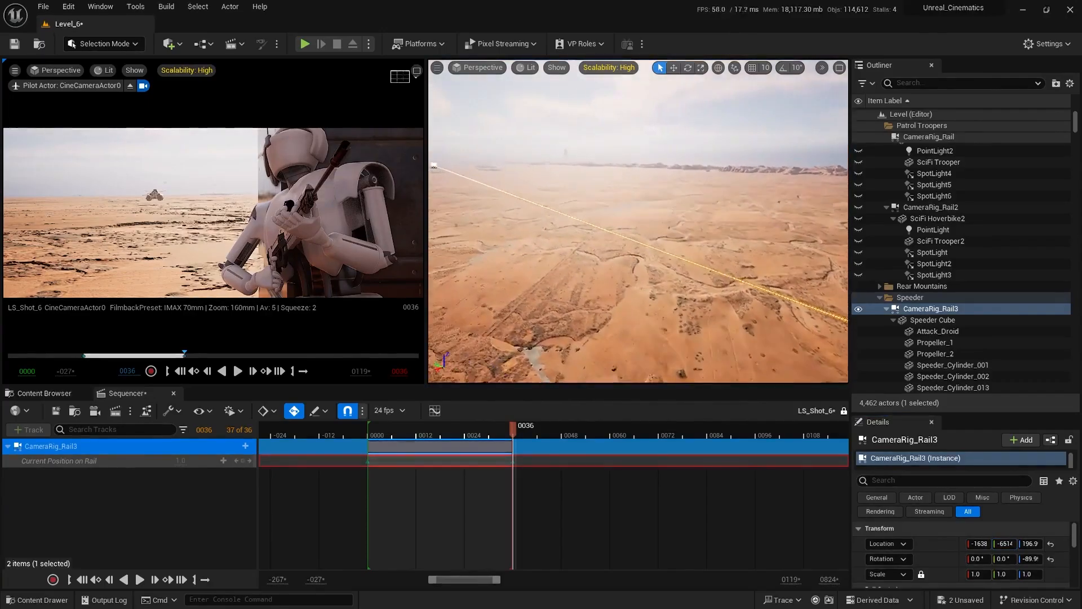
{"action": "left_click", "coordinate": [376, 434]}
{"action": "left_click_drag", "start_coordinate": [376, 435], "coordinate": [372, 432]}
Move the far start point of CameraRig_Rail3 along Y toward the rail's other end to shorten the travel path.
{"action": "right_click_drag", "start_coordinate": [586, 248], "coordinate": [789, 262]}
{"action": "key", "text": "w"}
{"action": "right_click_drag", "start_coordinate": [577, 248], "coordinate": [558, 282]}
{"action": "key", "text": "w"}
{"action": "mouse_move", "coordinate": [549, 196]}
{"action": "right_mouse_down"}
{"action": "mouse_move", "coordinate": [557, 192]}
{"action": "mouse_move", "coordinate": [549, 197]}
{"action": "right_mouse_up"}
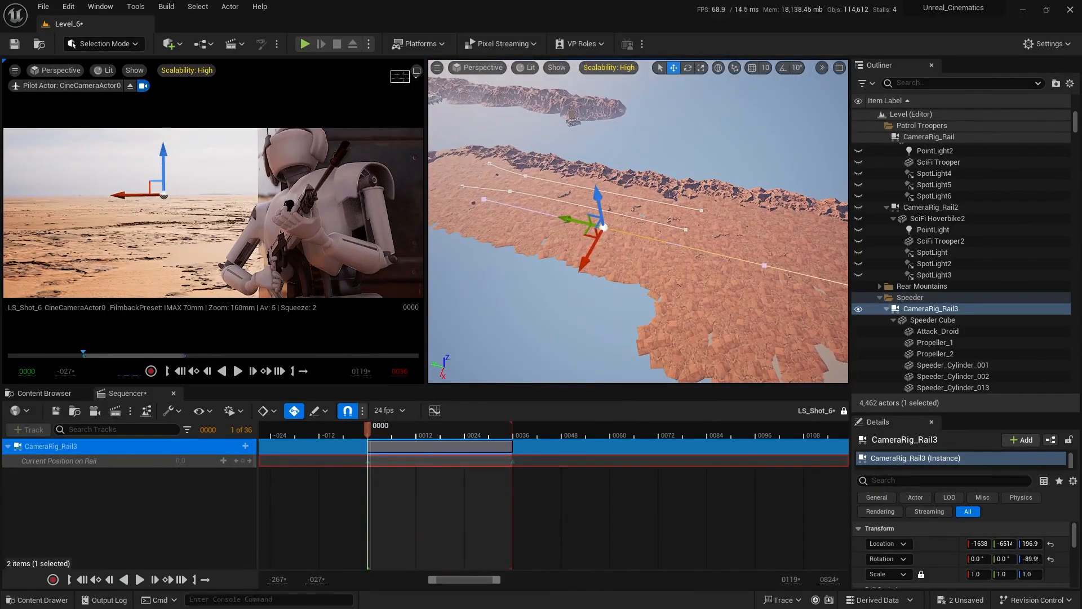
{"action": "left_click_drag", "start_coordinate": [457, 188], "coordinate": [517, 211]}
{"action": "mouse_move", "coordinate": [627, 236]}
{"action": "right_mouse_down"}
{"action": "mouse_move", "coordinate": [649, 233]}
{"action": "mouse_move", "coordinate": [627, 236]}
{"action": "right_mouse_up"}
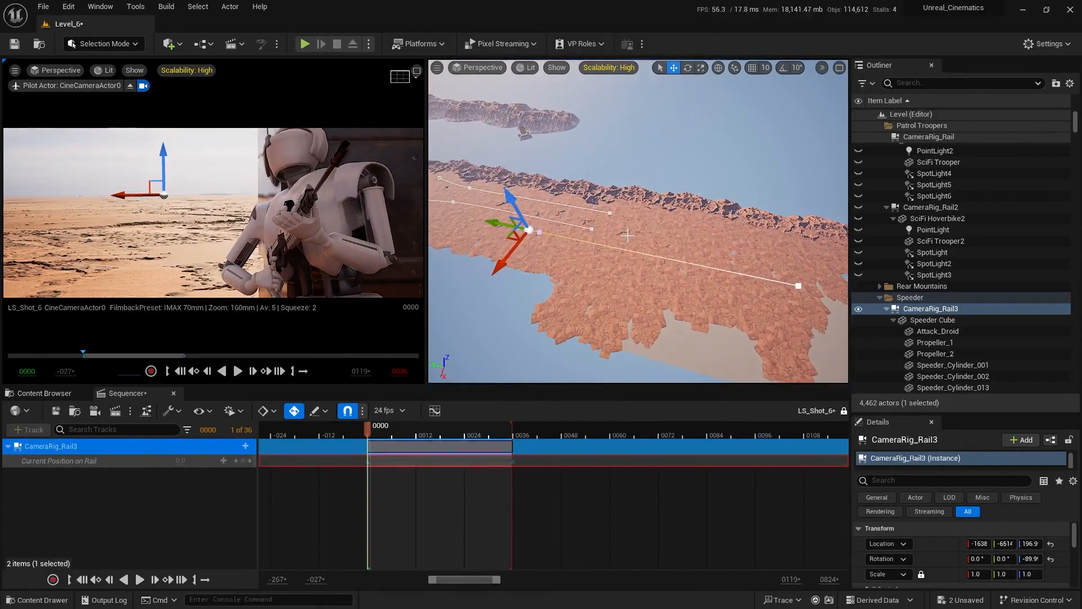
{"action": "left_click_drag", "start_coordinate": [495, 221], "coordinate": [673, 271]}
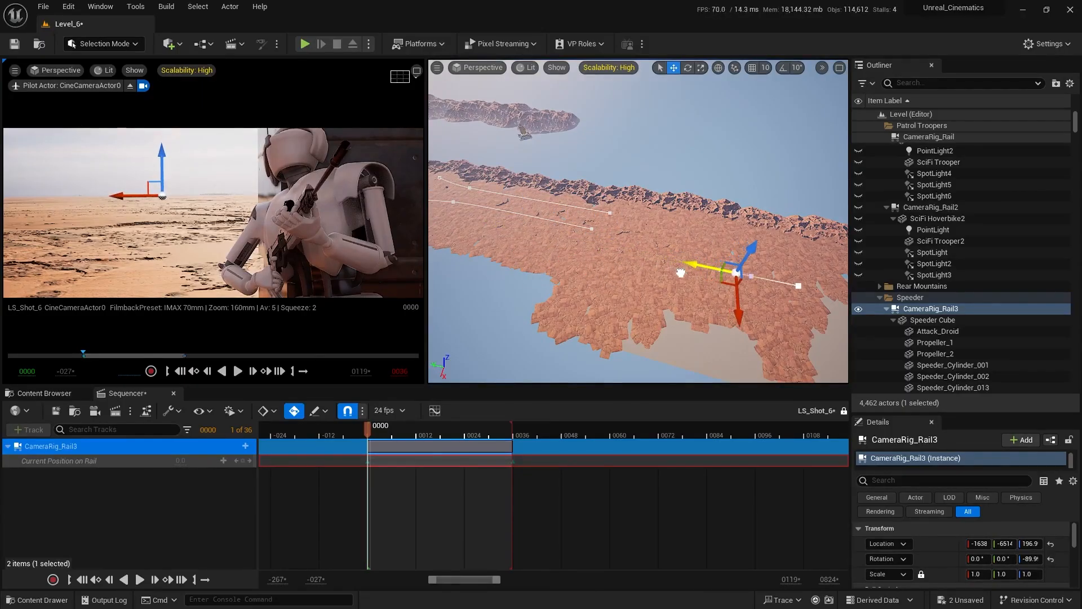
Bring the rail's start point further along Y toward the end point in smaller moves, starting the speeder closer to the camera.
{"action": "key", "text": "q"}
{"action": "right_click_drag", "start_coordinate": [681, 273], "coordinate": [637, 243]}
{"action": "key", "text": "w"}
{"action": "key", "text": "w"}
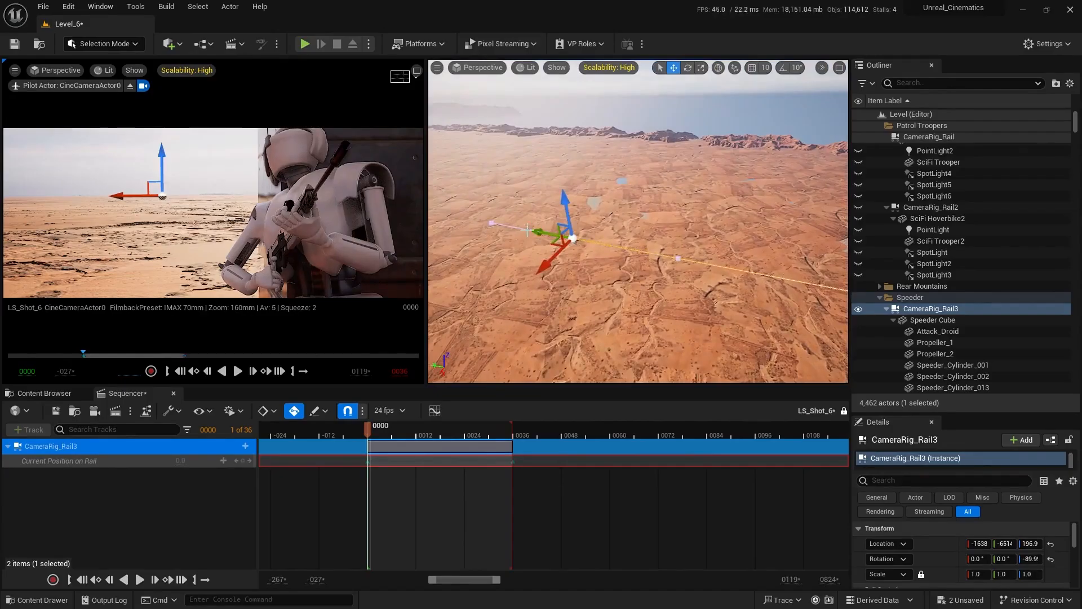
{"action": "left_click_drag", "start_coordinate": [532, 231], "coordinate": [566, 239]}
{"action": "key", "text": "q"}
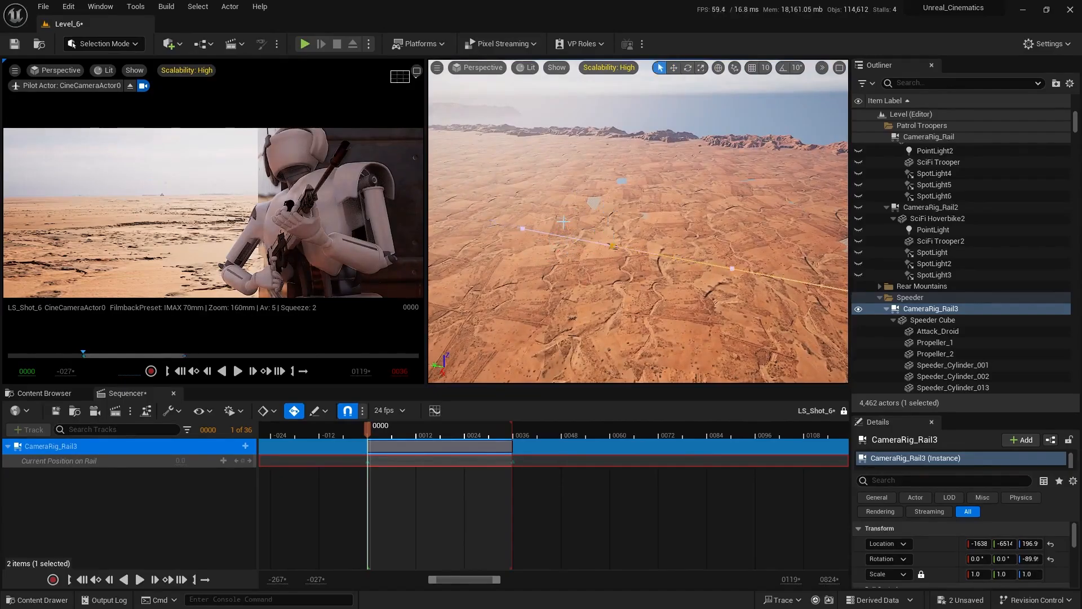
{"action": "key", "text": "w"}
{"action": "key", "text": "f"}
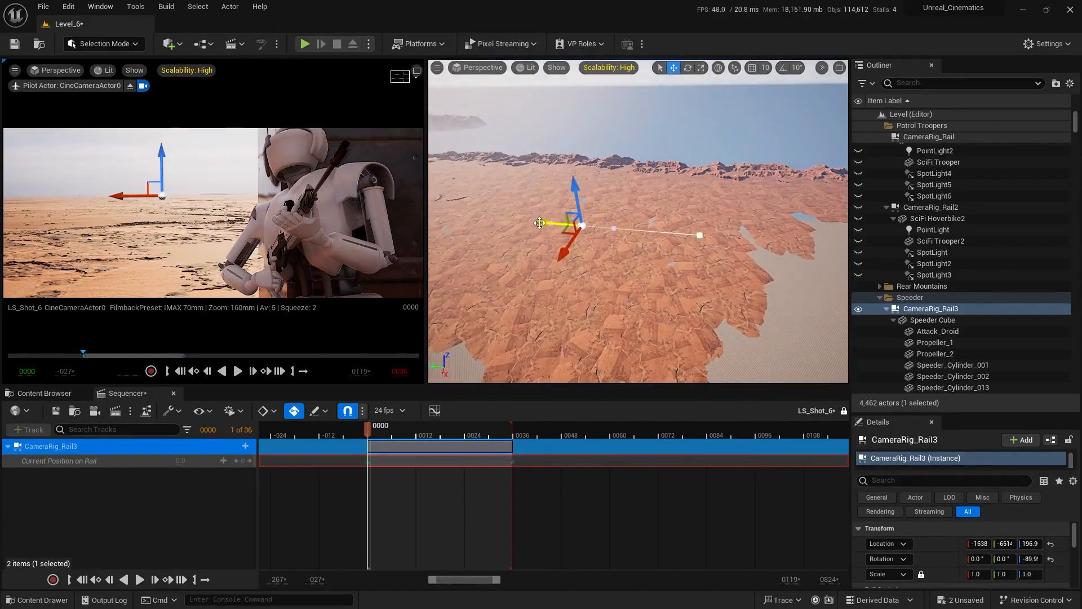
{"action": "key", "text": "q"}
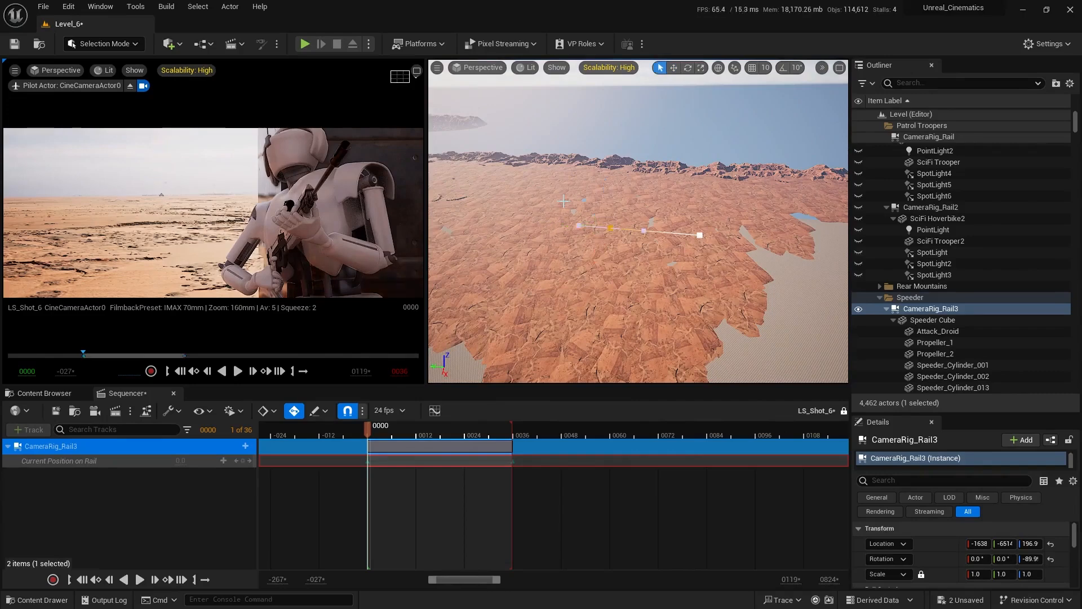
Deselect the rail and play the sequence from frame 0 to check the speeder's motion.
{"action": "scroll", "coordinate": [564, 202], "scroll_direction": "up", "scroll_amount": 8}
{"action": "key", "text": "Escape"}
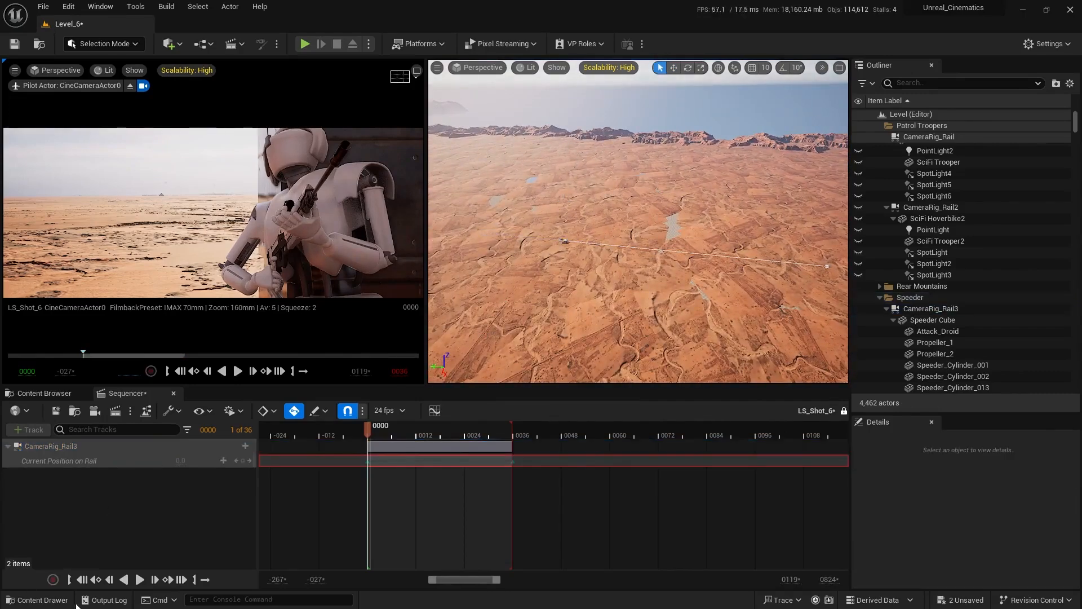
{"action": "left_click", "coordinate": [138, 579]}
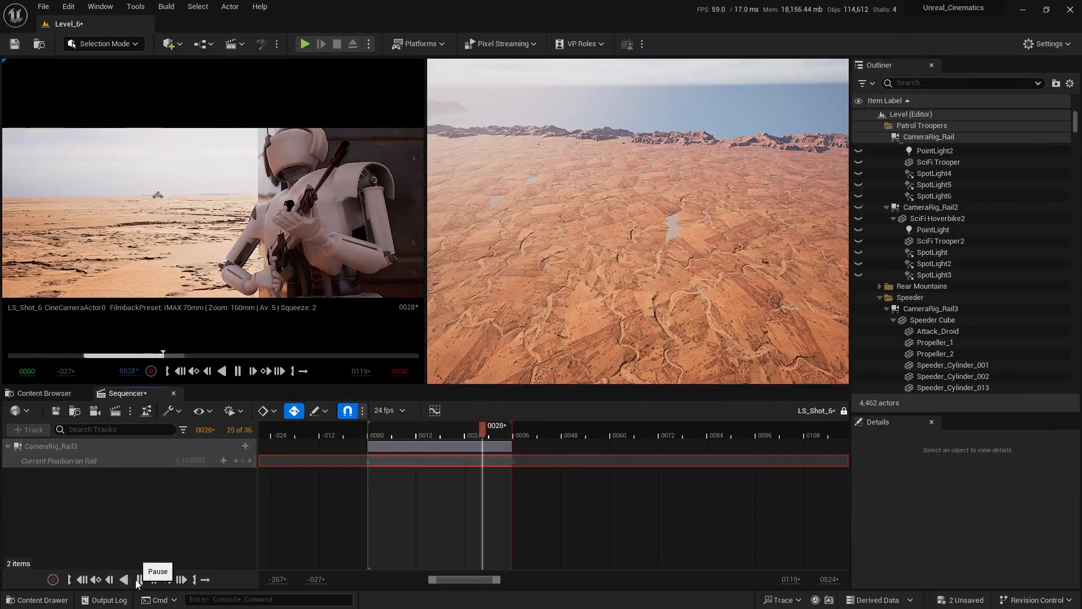
Rotate the power station module, Character and camera Actor together around Z, shifting the speeder left in the shot around frame 24.
{"action": "right_click_drag", "start_coordinate": [582, 287], "coordinate": [571, 237]}
{"action": "left_click", "coordinate": [610, 222]}
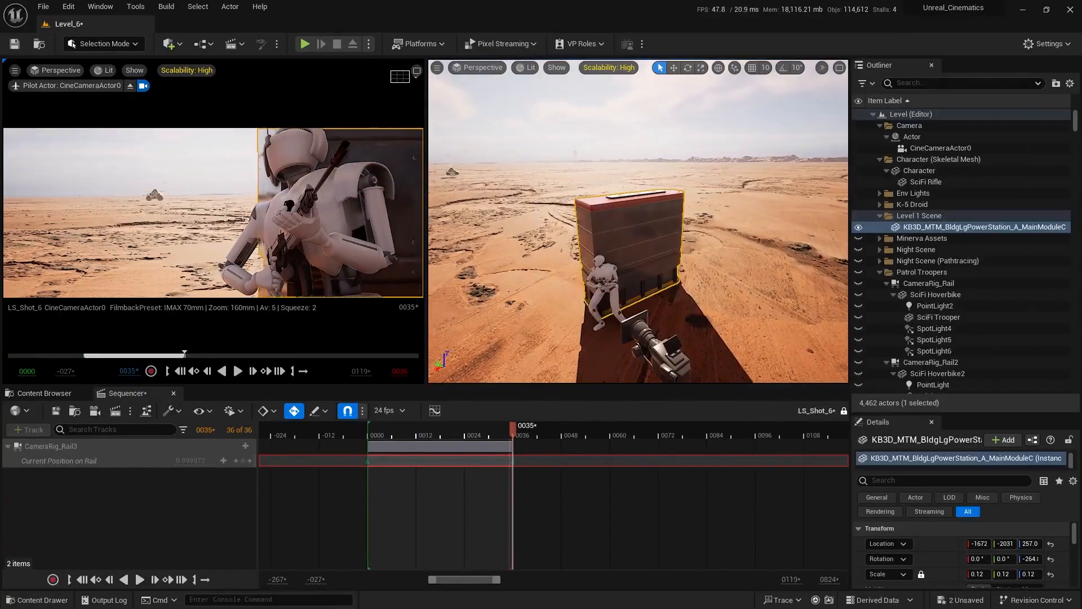
{"action": "right_click_drag", "start_coordinate": [679, 252], "coordinate": [617, 259]}
{"action": "left_click", "coordinate": [919, 172], "text": "ctrl"}
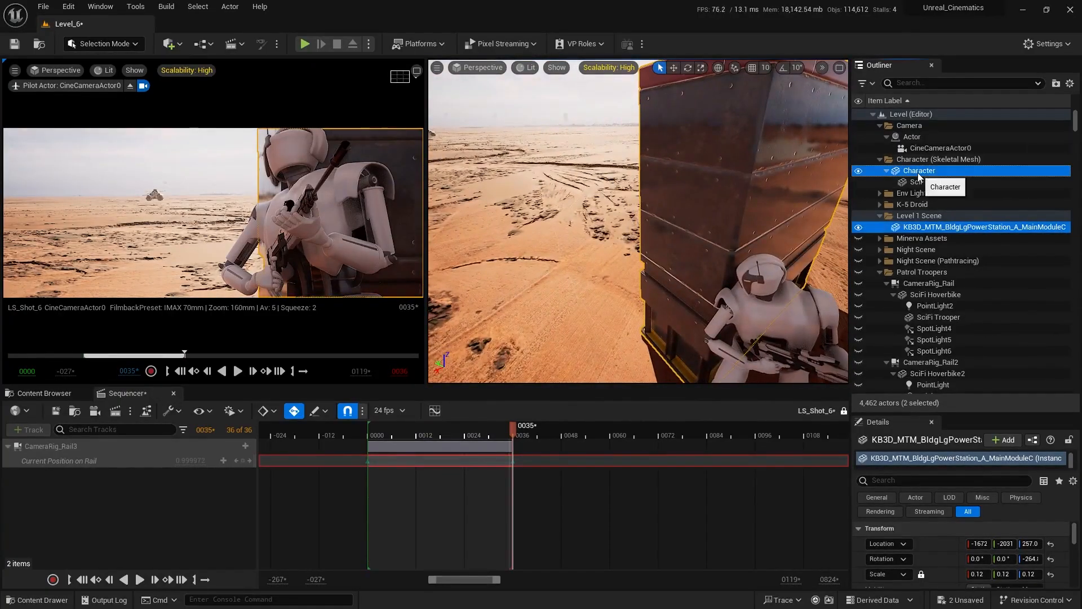
{"action": "left_click", "coordinate": [913, 137], "text": "ctrl"}
{"action": "key", "text": "f"}
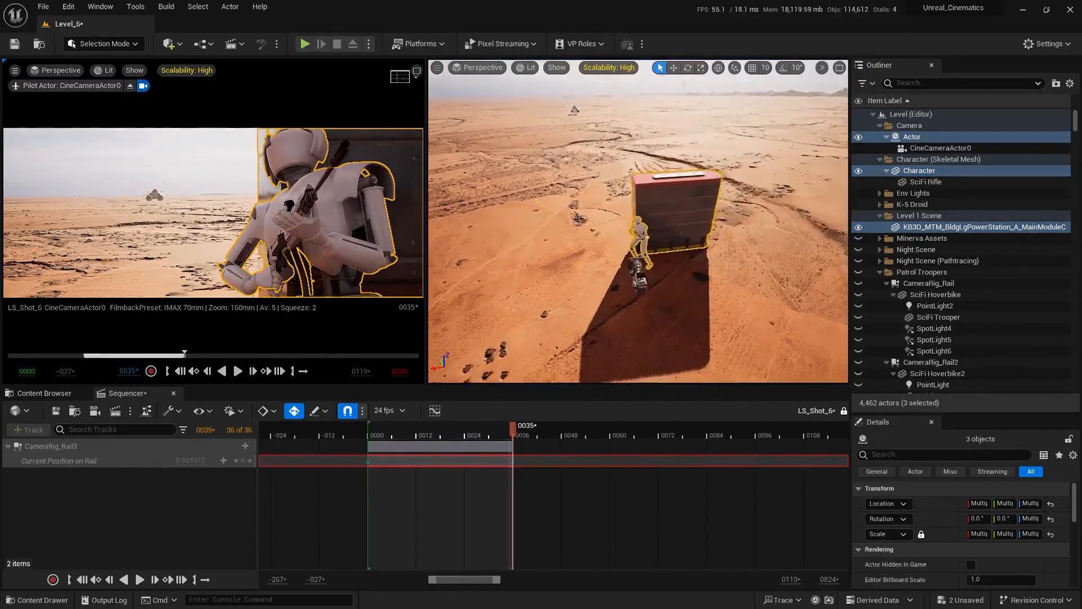
{"action": "key", "text": "e"}
{"action": "left_click_drag", "start_coordinate": [601, 264], "coordinate": [571, 233]}
{"action": "mouse_move", "coordinate": [511, 432]}
{"action": "left_mouse_down"}
{"action": "mouse_move", "coordinate": [438, 432]}
{"action": "mouse_move", "coordinate": [506, 436]}
{"action": "left_mouse_up"}
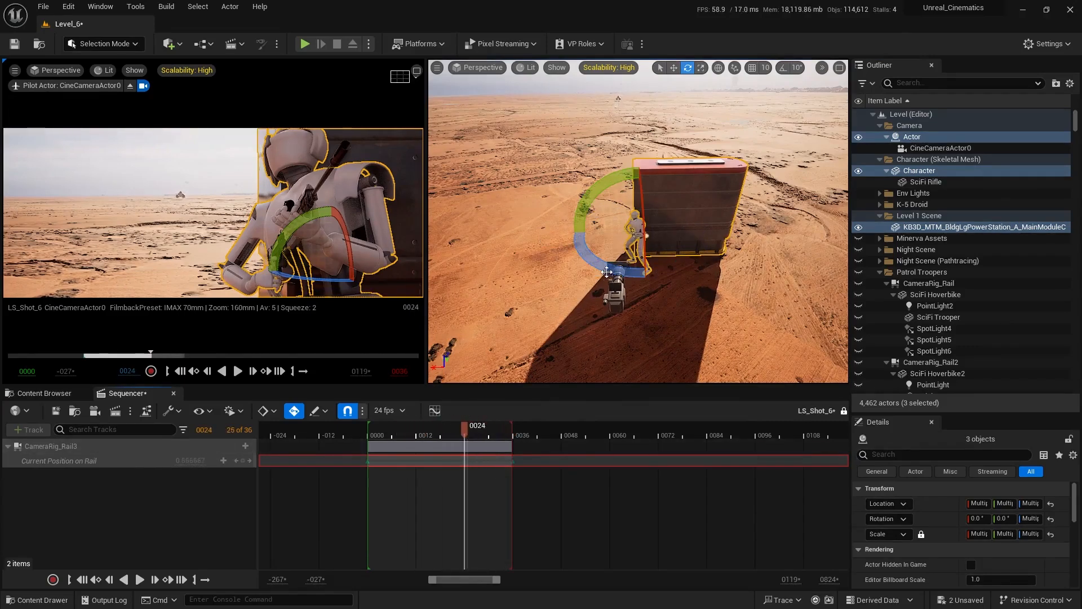
{"action": "left_click_drag", "start_coordinate": [642, 268], "coordinate": [616, 272]}
{"action": "key", "text": "w"}
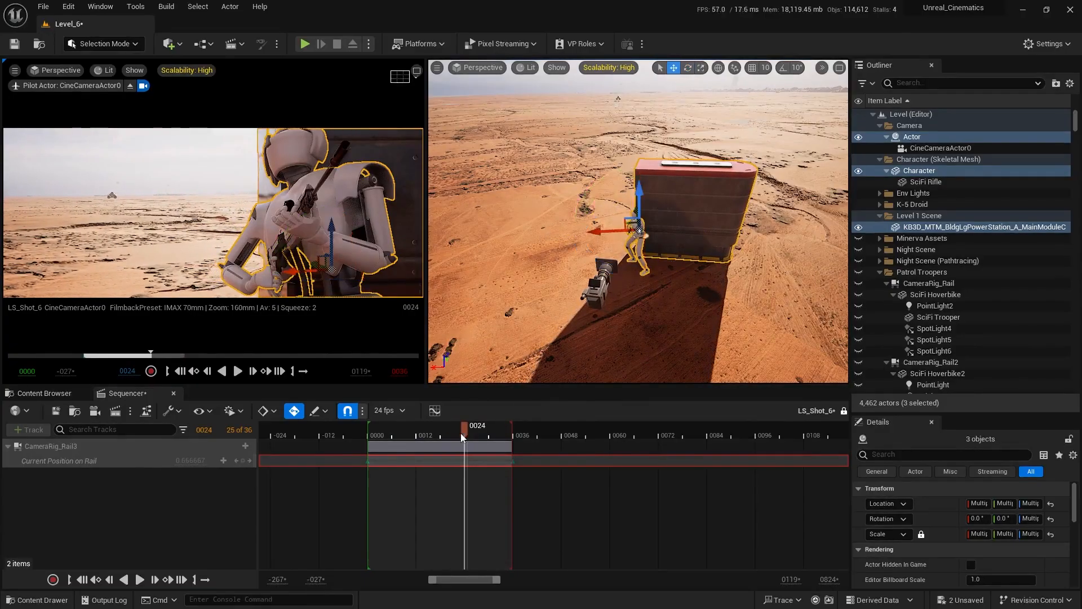
{"action": "left_click_drag", "start_coordinate": [462, 433], "coordinate": [400, 433]}
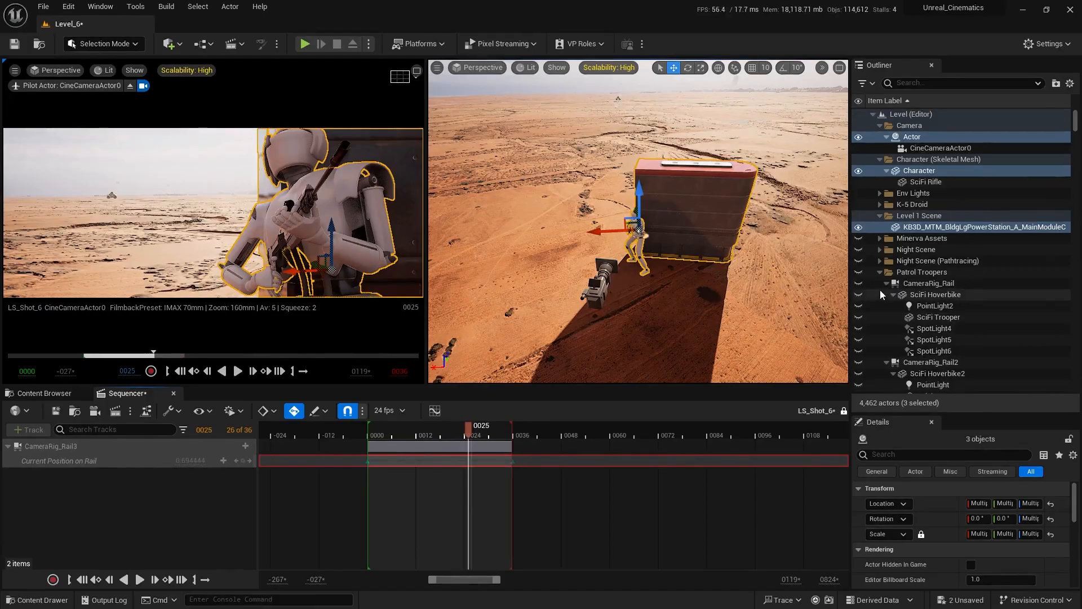
Collapse Patrol Troopers, offset CameraRig_Rail3 along negative X and slightly along negative Y, and scrub the timeline to check the speeder's path.
{"action": "left_click", "coordinate": [880, 272]}
{"action": "scroll", "coordinate": [890, 266], "scroll_direction": "down", "scroll_amount": 3}
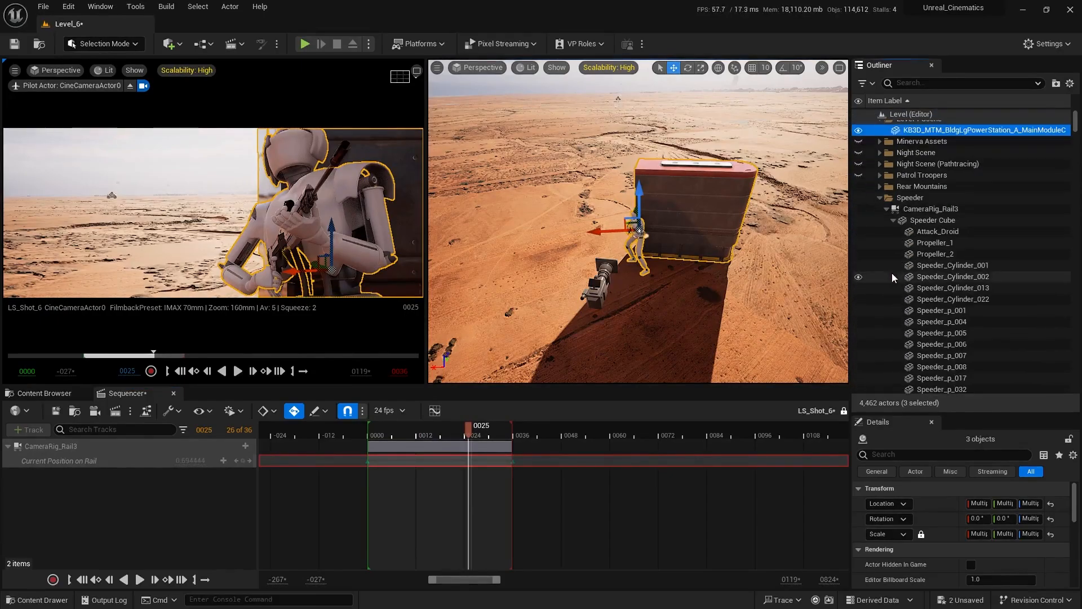
{"action": "left_click", "coordinate": [918, 208]}
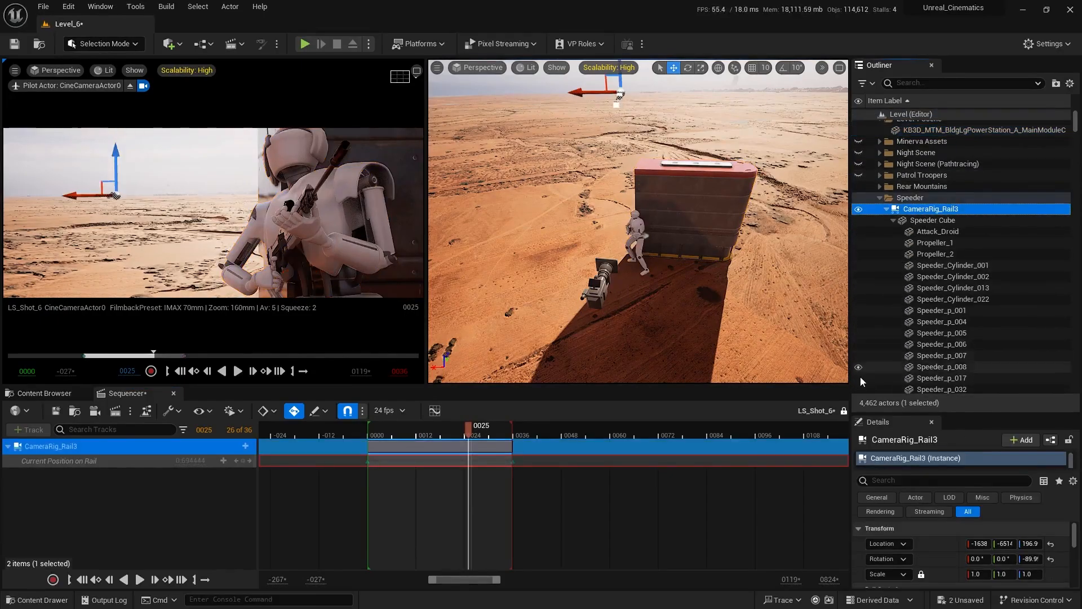
{"action": "left_click", "coordinate": [1004, 544]}
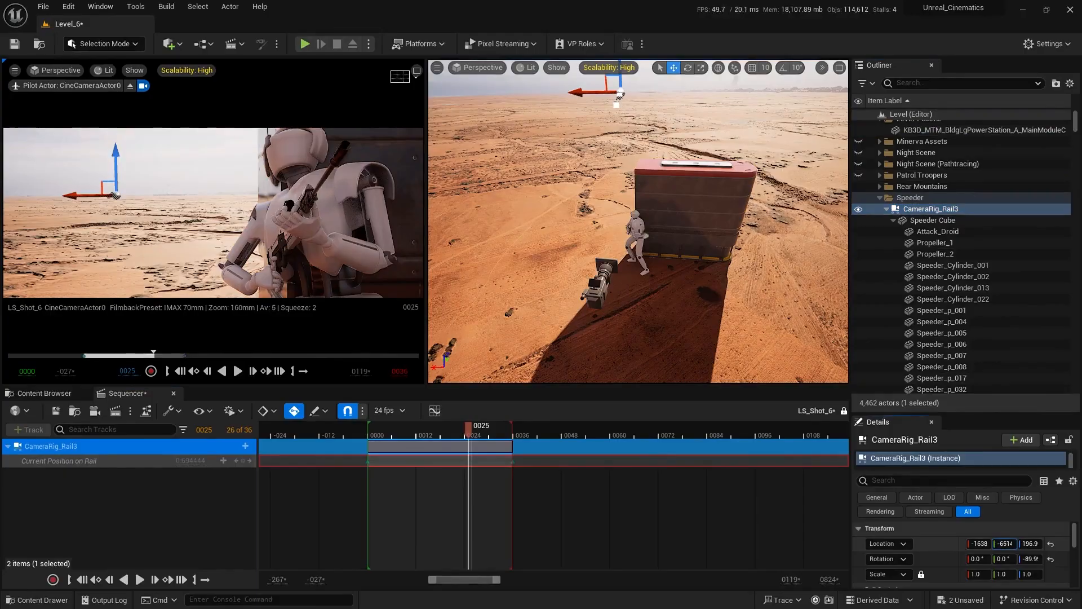
{"action": "left_click_drag", "start_coordinate": [982, 540], "coordinate": [964, 540]}
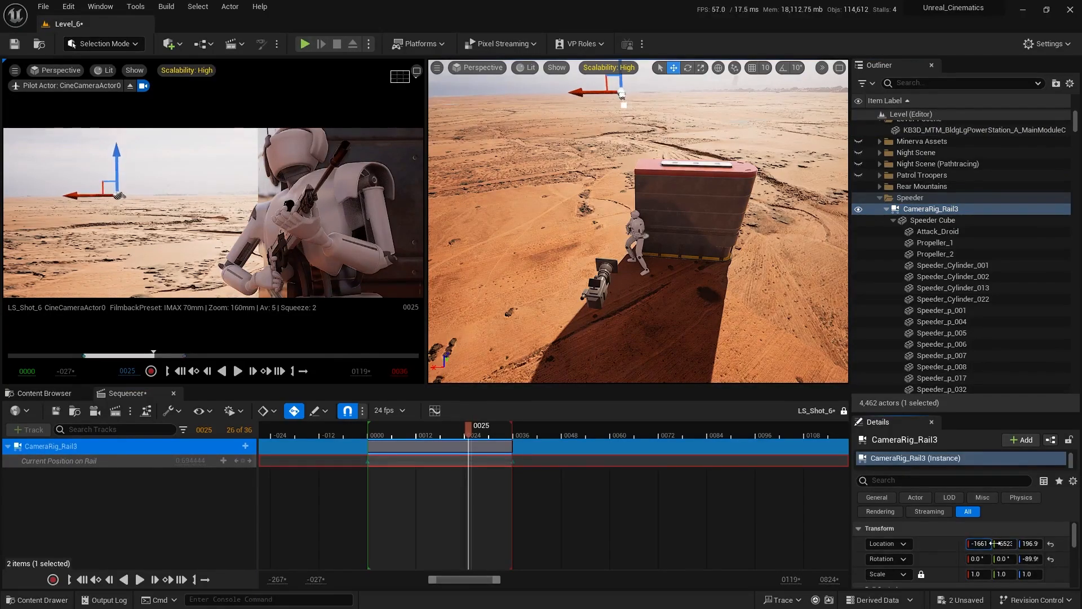
{"action": "left_click", "coordinate": [539, 350]}
{"action": "left_click_drag", "start_coordinate": [431, 426], "coordinate": [505, 466]}
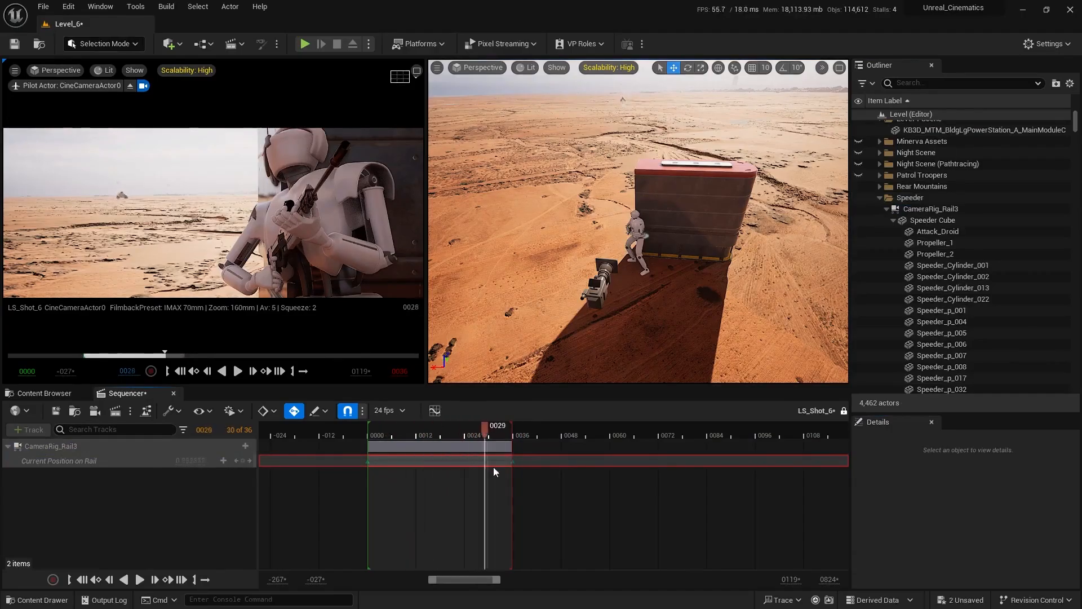
{"action": "left_click_drag", "start_coordinate": [467, 478], "coordinate": [479, 472]}
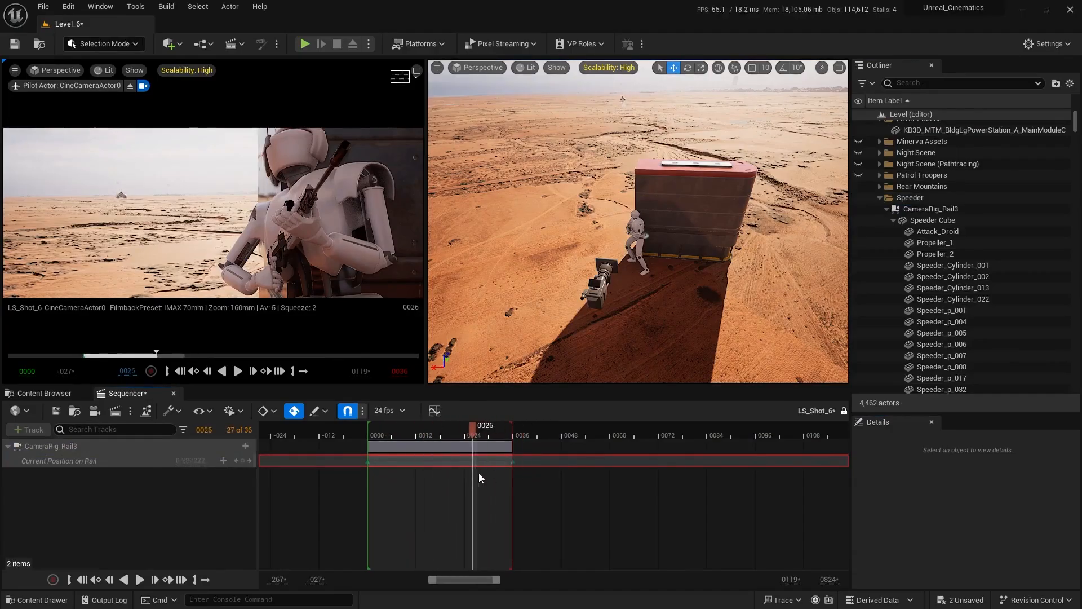
Shift CameraRig_Rail3 back along positive X to nudge the speeder left, and scrub through the shot to check it.
{"action": "left_click", "coordinate": [930, 209]}
{"action": "left_click", "coordinate": [1001, 544]}
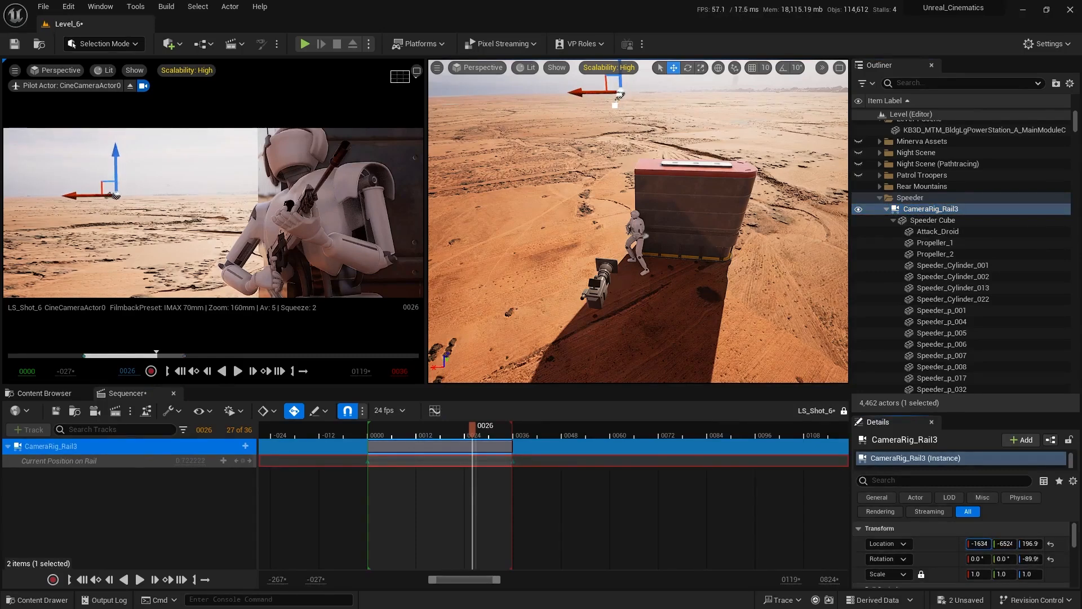
{"action": "key", "text": "Escape"}
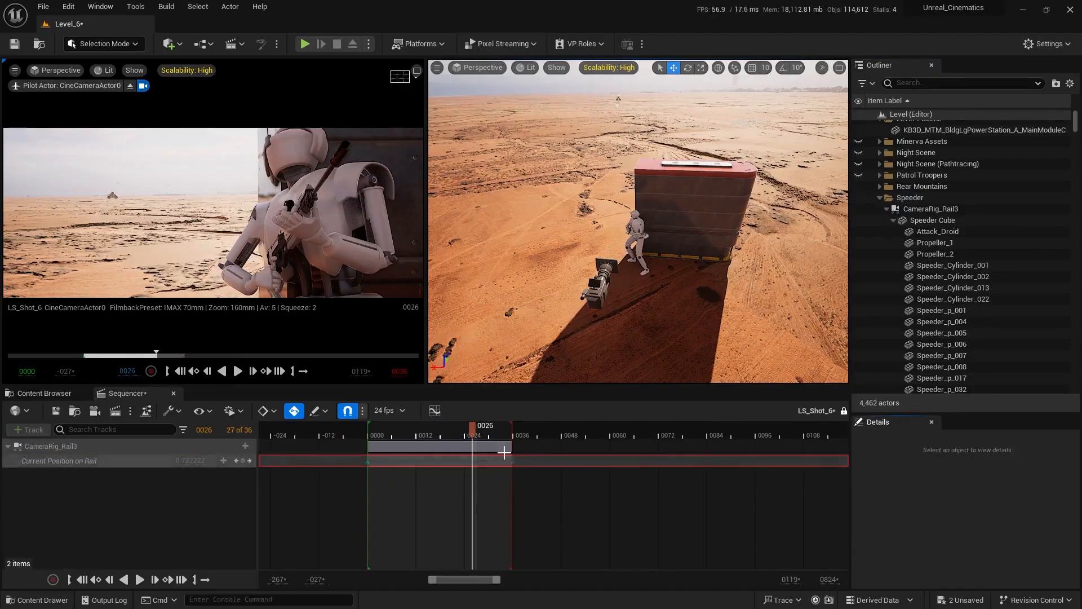
{"action": "left_click_drag", "start_coordinate": [442, 436], "coordinate": [407, 438]}
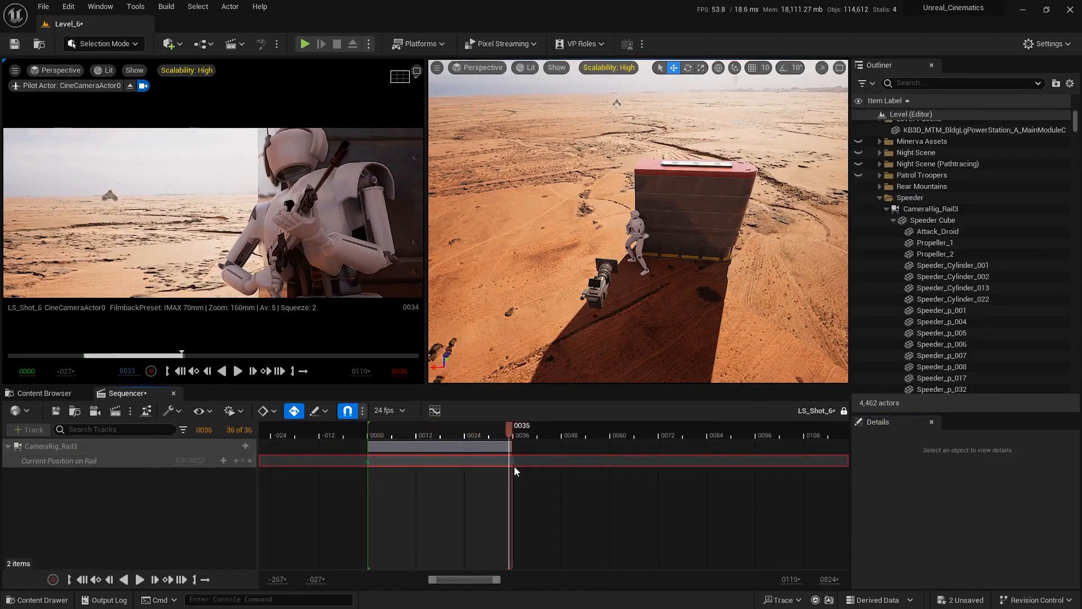
{"action": "left_click_drag", "start_coordinate": [483, 478], "coordinate": [489, 477]}
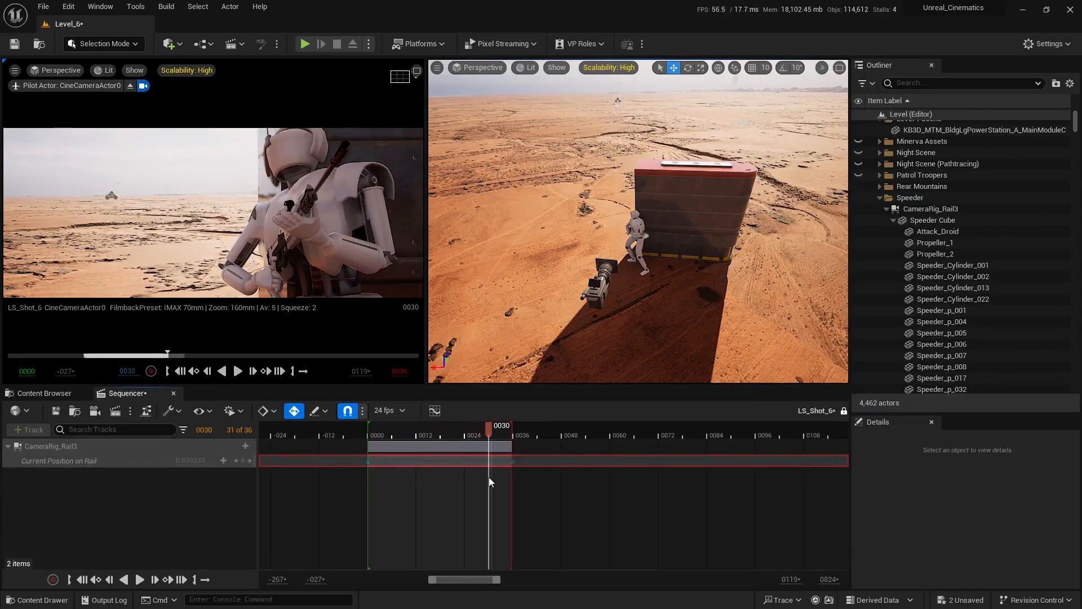
Shift CameraRig_Rail3 along negative X to about -16449 and play the shot from near its start to check the speeder's path.
{"action": "right_click_drag", "start_coordinate": [609, 265], "coordinate": [636, 202]}
{"action": "key", "text": "w"}
{"action": "key", "text": "s"}
{"action": "key", "text": "w"}
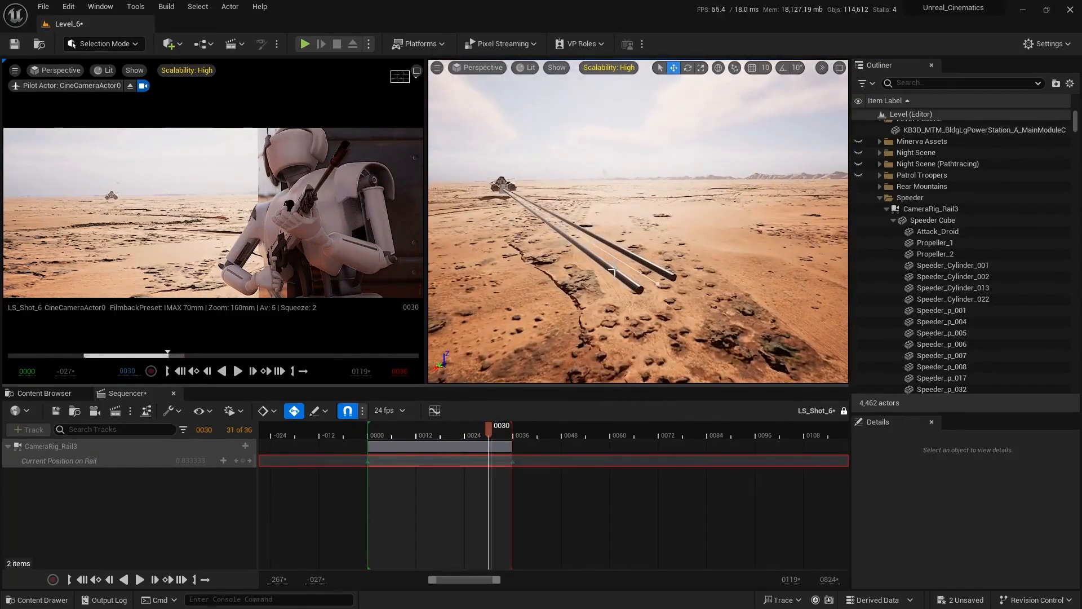
{"action": "left_click", "coordinate": [611, 272]}
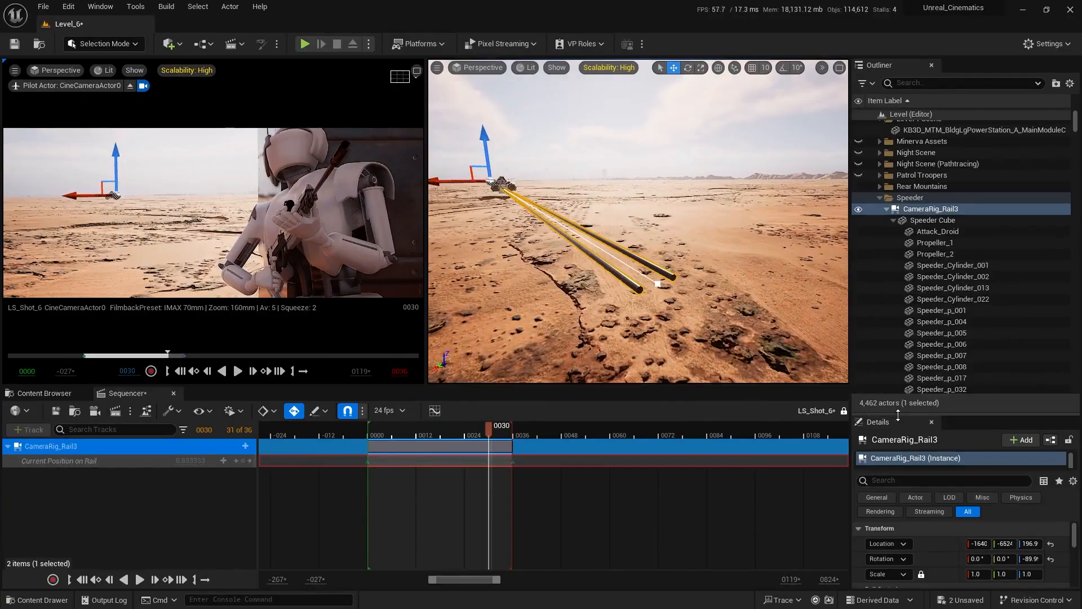
{"action": "left_click_drag", "start_coordinate": [898, 416], "coordinate": [813, 309]}
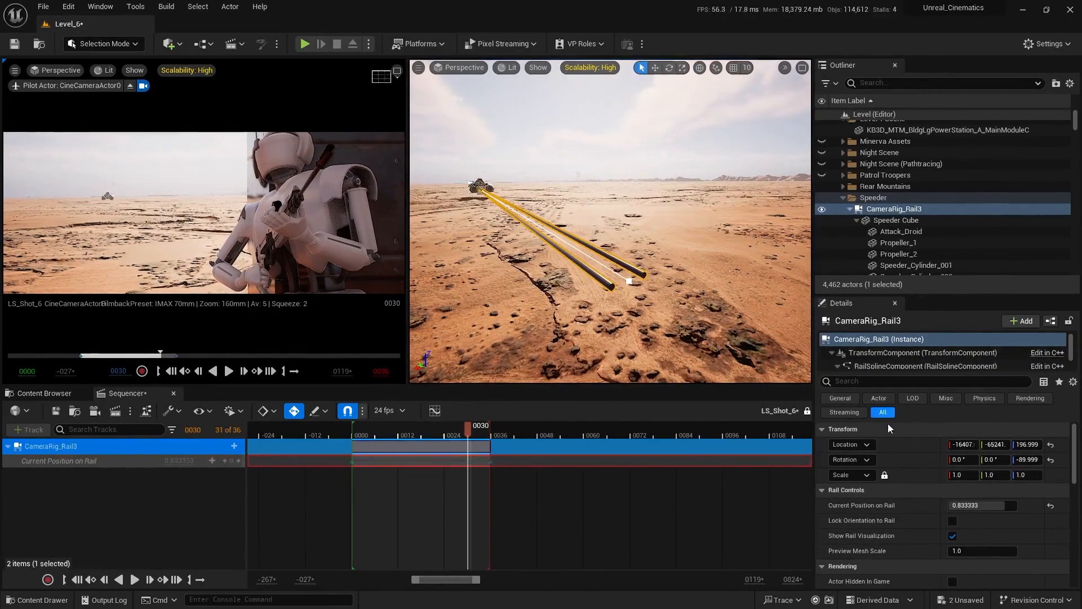
{"action": "left_click_drag", "start_coordinate": [953, 444], "coordinate": [925, 444]}
{"action": "left_click", "coordinate": [517, 468]}
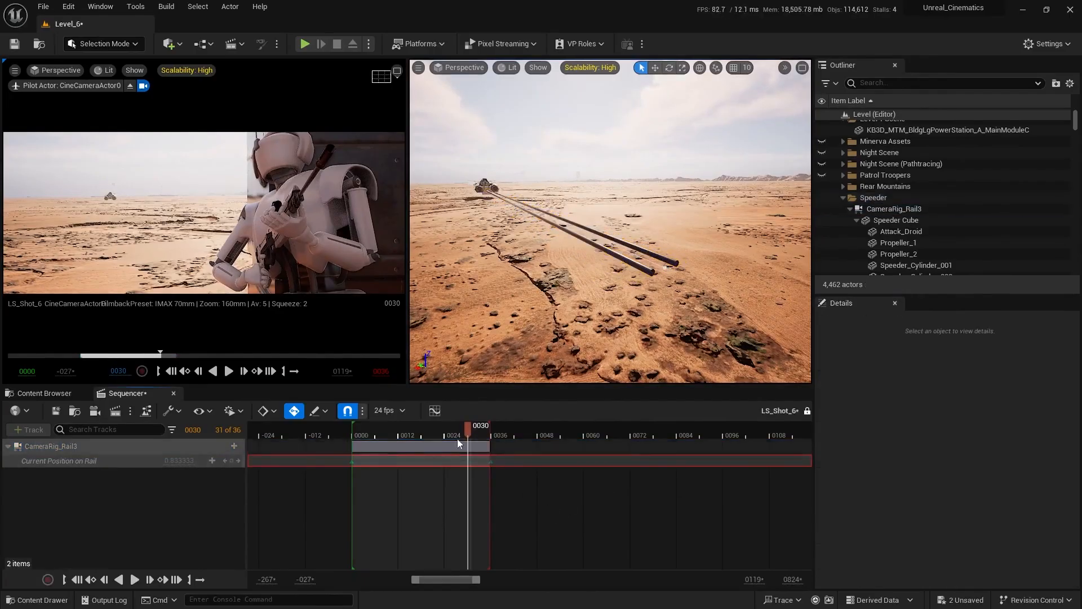
{"action": "left_click_drag", "start_coordinate": [467, 429], "coordinate": [357, 427]}
{"action": "key", "text": "space"}
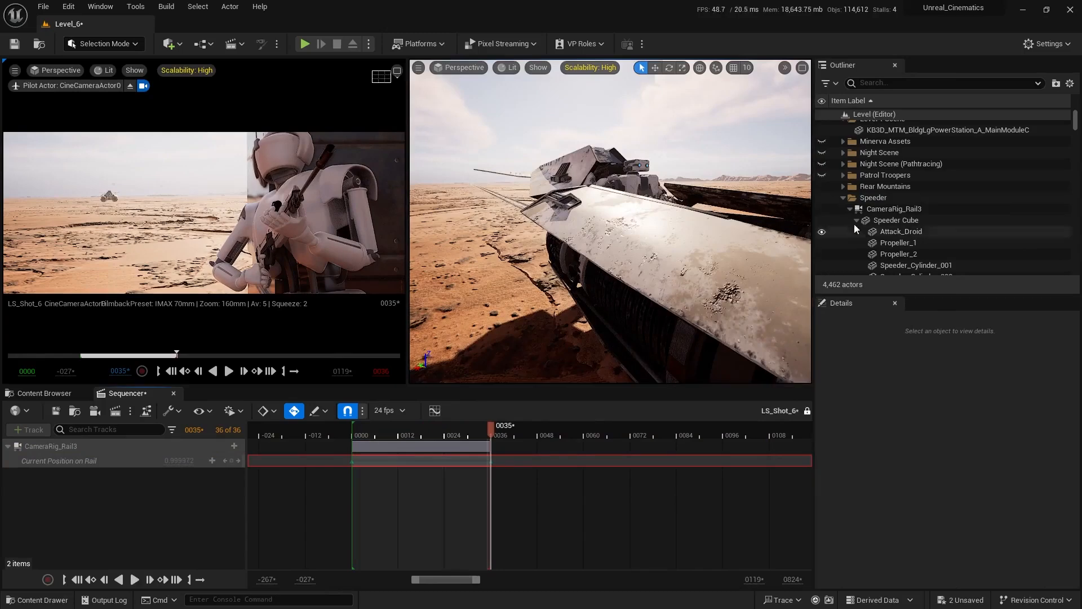
Shift CameraRig_Rail3 further along negative X to about -16536, then play and scrub the shot to check the speeder's position.
{"action": "left_click", "coordinate": [888, 208]}
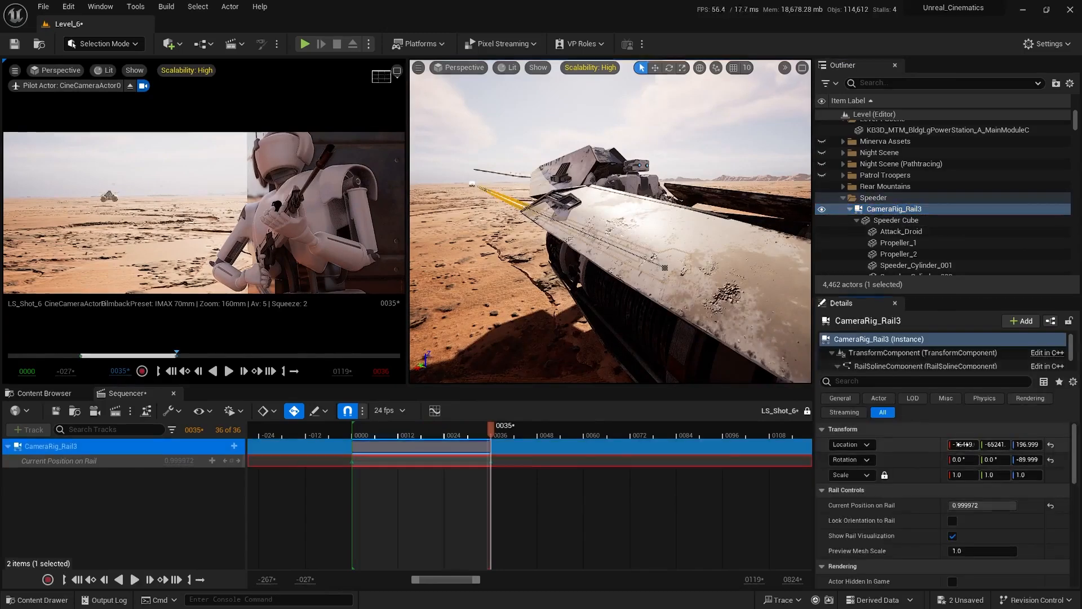
{"action": "left_click_drag", "start_coordinate": [958, 444], "coordinate": [923, 444]}
{"action": "key", "text": "Escape"}
{"action": "left_click_drag", "start_coordinate": [408, 430], "coordinate": [357, 439]}
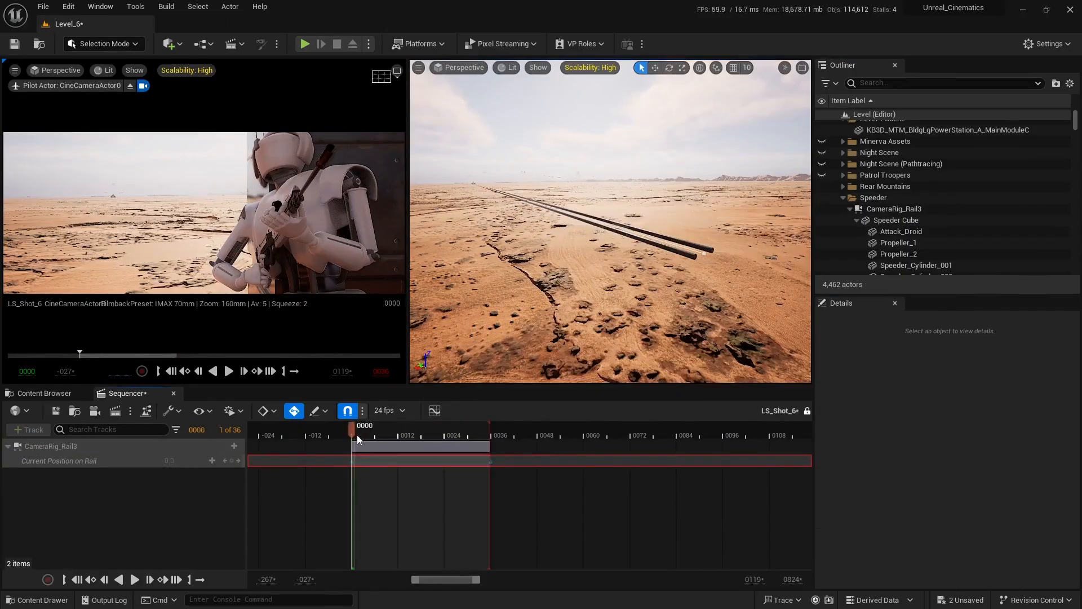
{"action": "key", "text": "space"}
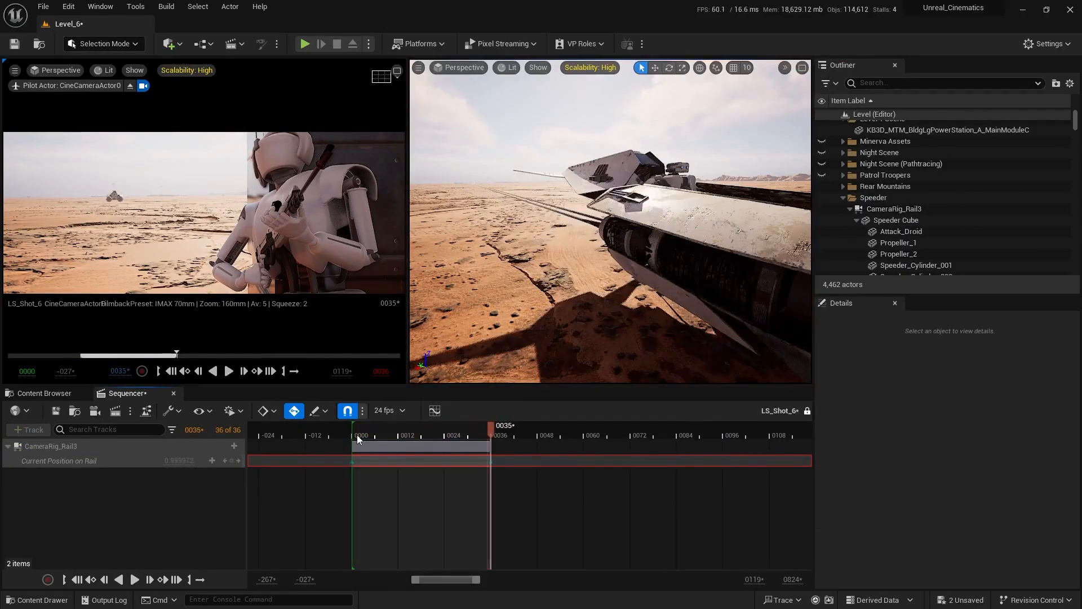
{"action": "left_click", "coordinate": [350, 440]}
{"action": "left_click_drag", "start_coordinate": [350, 442], "coordinate": [402, 440]}
{"action": "left_click", "coordinate": [350, 435]}
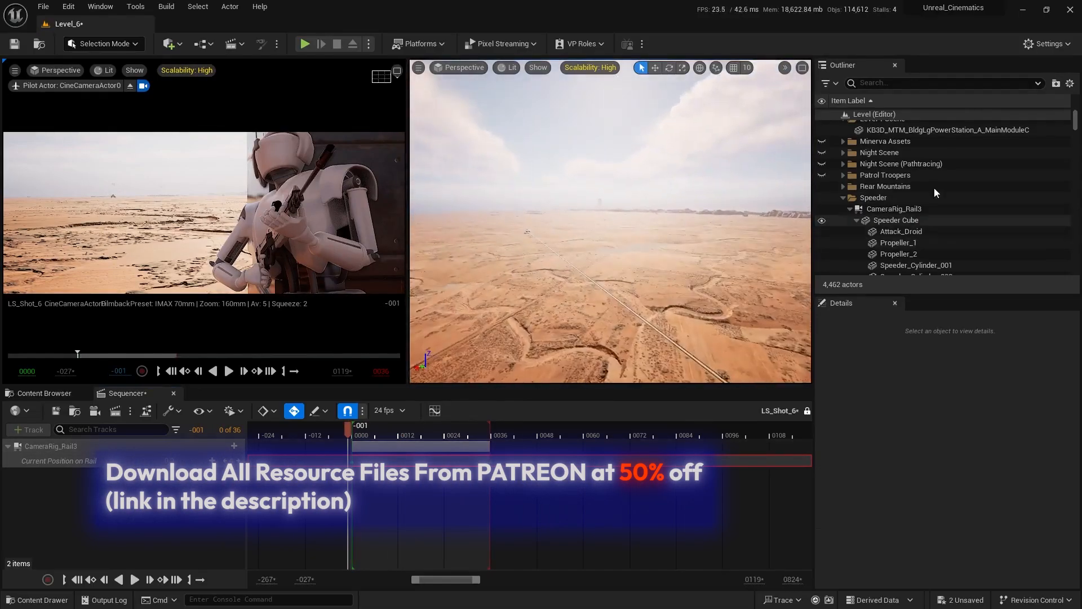
Lengthen CameraRig_Rail3 by moving its start spline point outward along the Y axis, and play the sequence to check the speeder's motion.
{"action": "left_click", "coordinate": [894, 209]}
{"action": "key", "text": "f"}
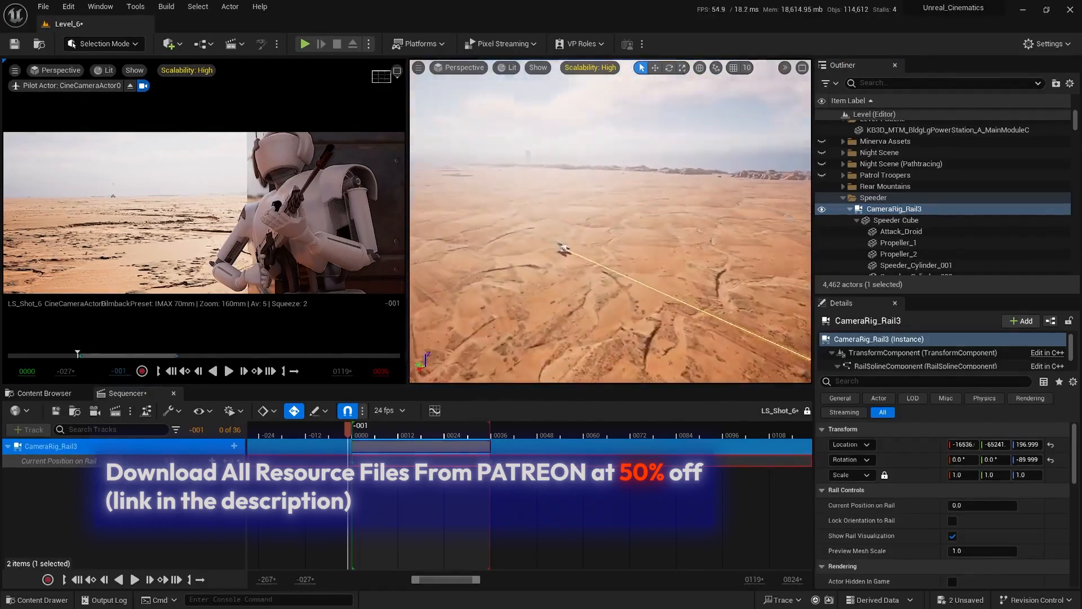
{"action": "right_click_drag", "start_coordinate": [661, 266], "coordinate": [660, 290]}
{"action": "key", "text": "w"}
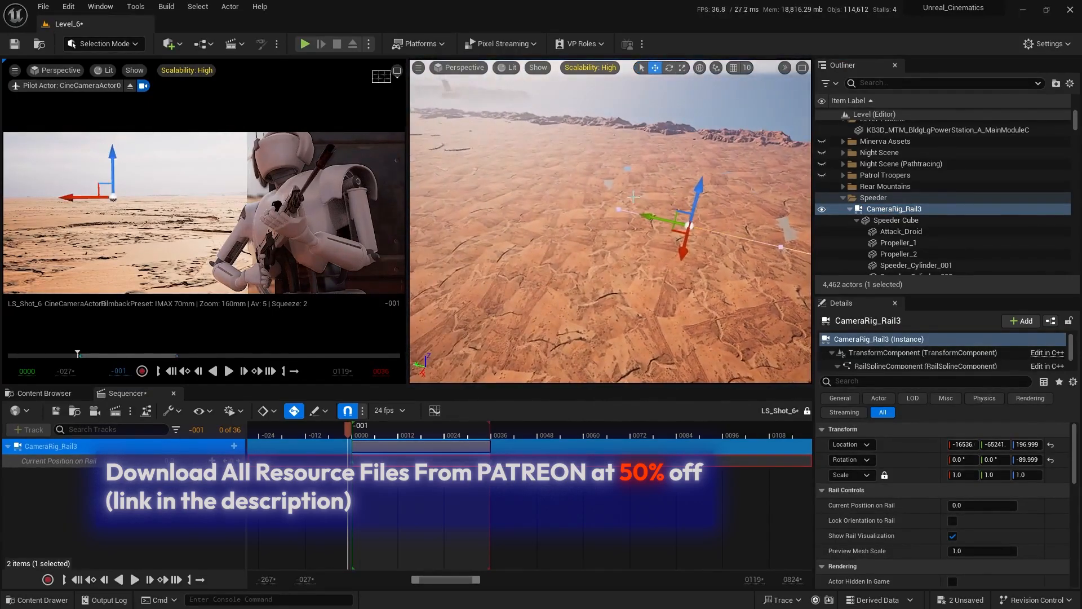
{"action": "left_click_drag", "start_coordinate": [657, 215], "coordinate": [564, 190]}
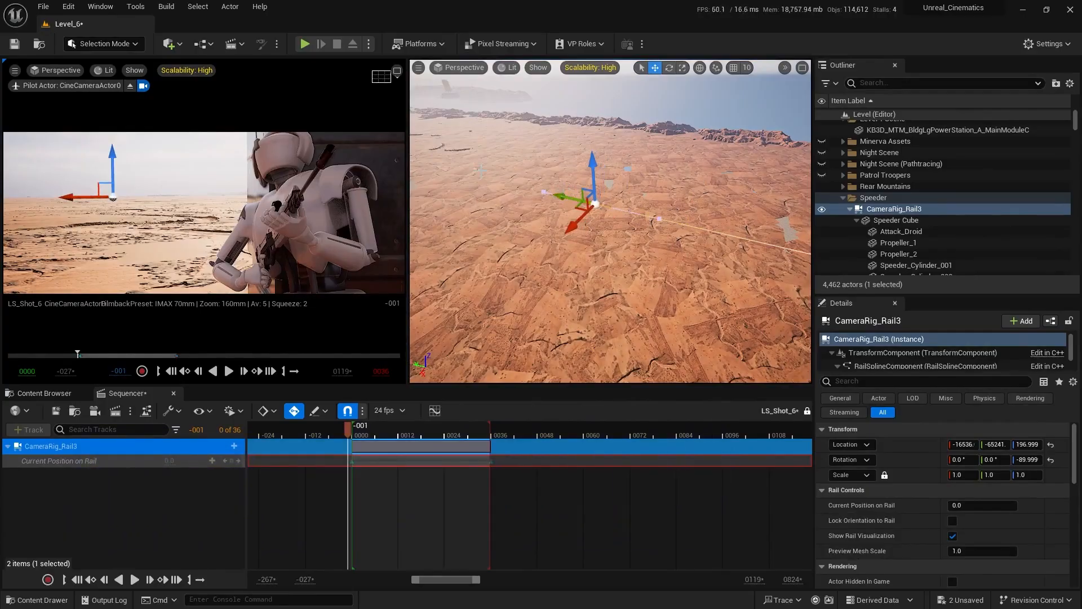
{"action": "key", "text": "Escape"}
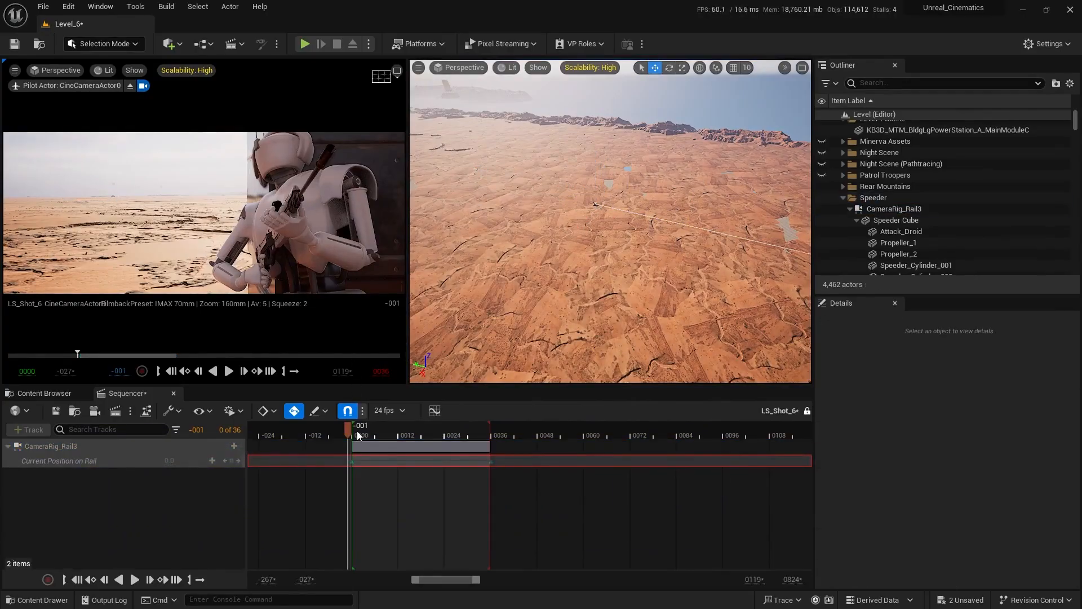
{"action": "key", "text": "space"}
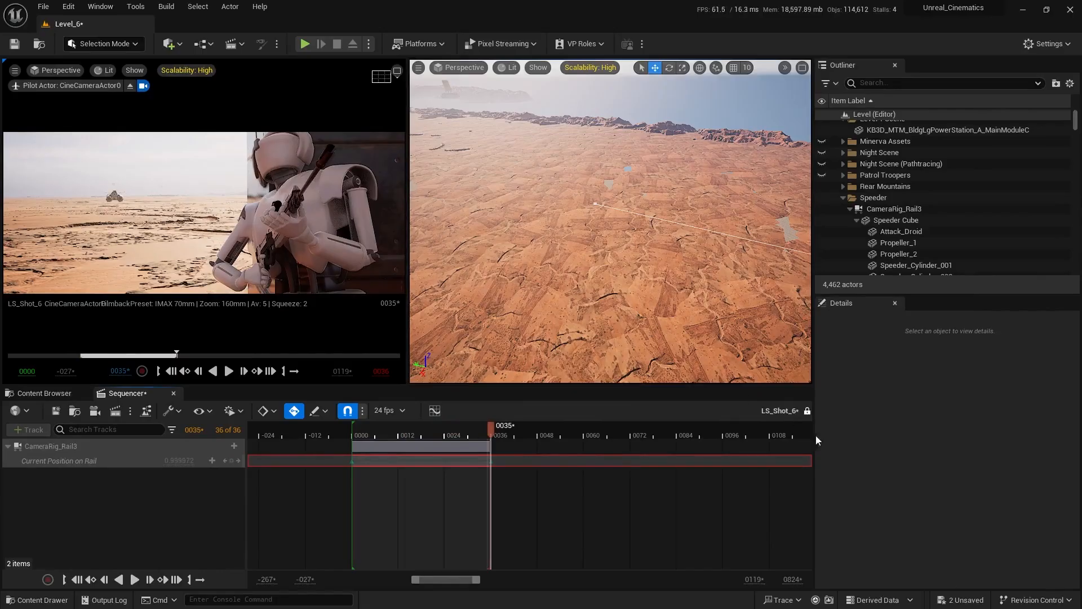
Open the save dialog for the unsaved Level_6 and LS_Shot_6 assets.
{"action": "left_click", "coordinate": [962, 592]}
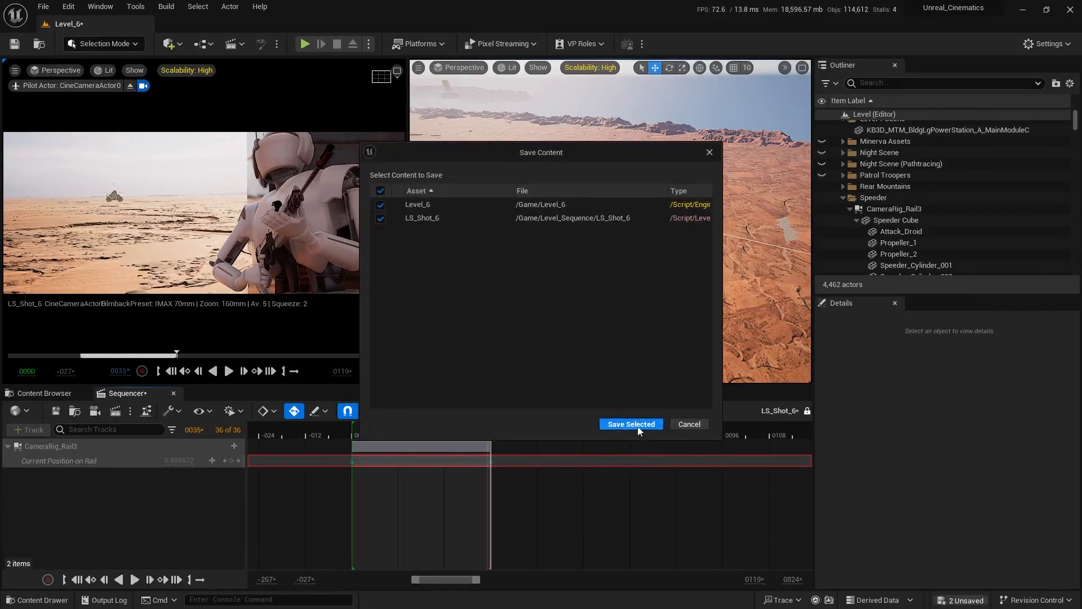